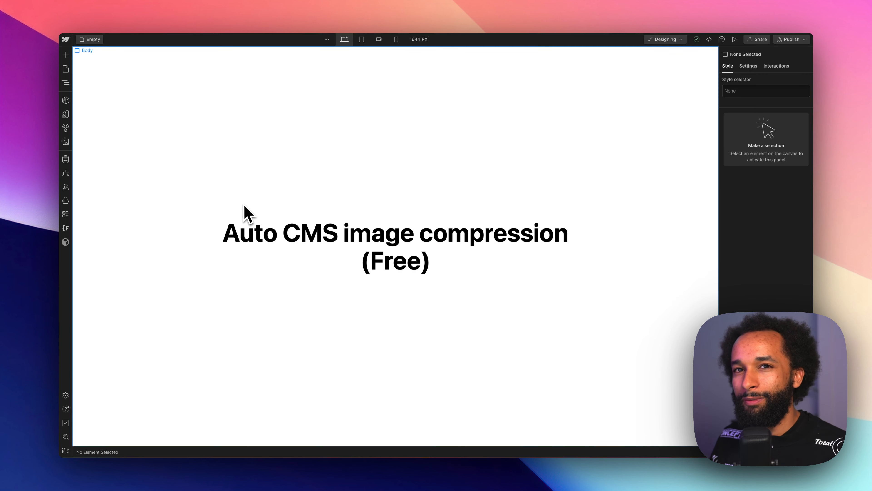
- Open the Images CMS collection and examine the fields of a new image item
click(66, 159)
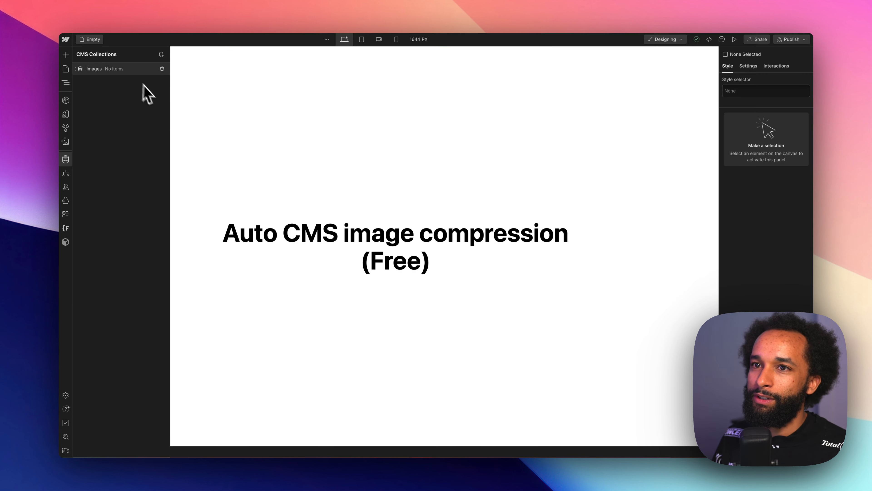
click(144, 70)
click(790, 54)
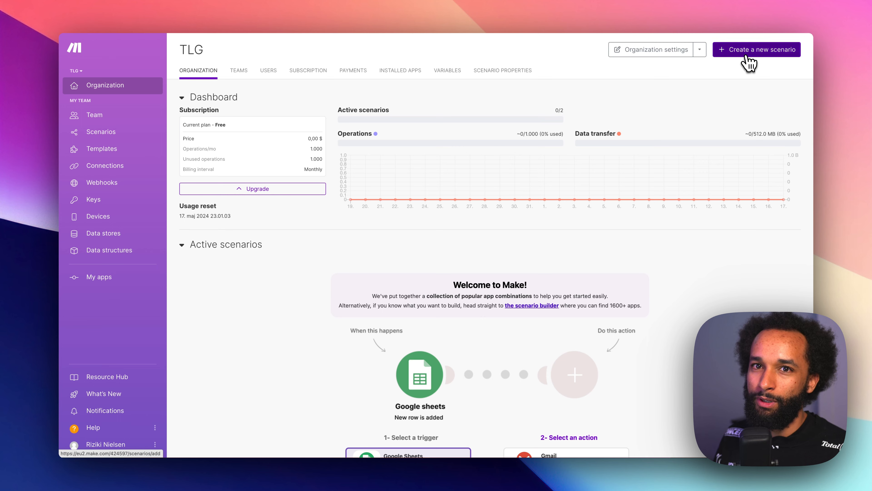
click(750, 63)
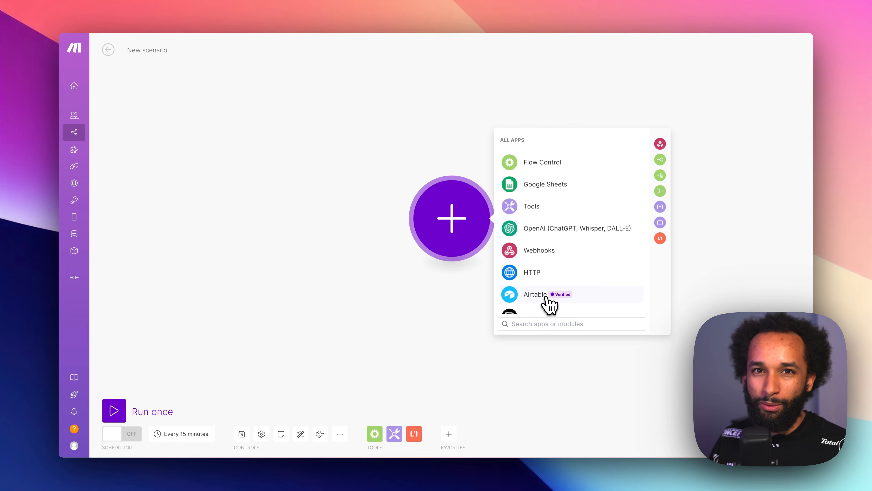
text(wa)
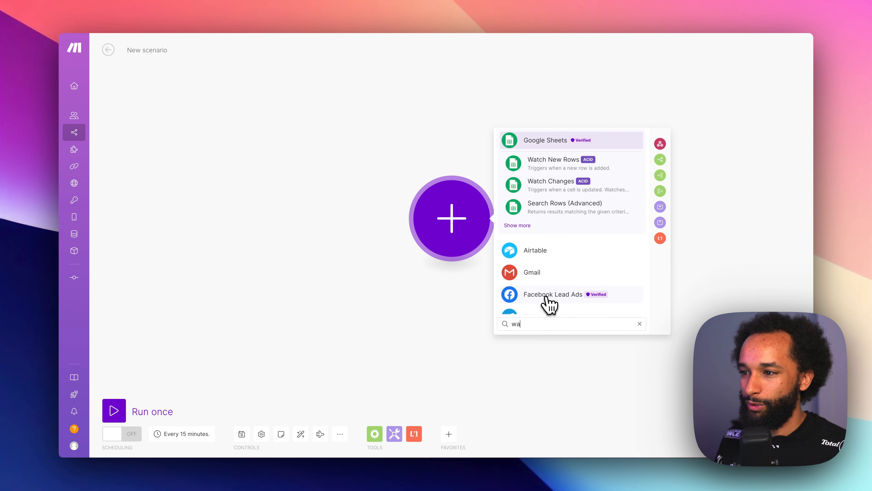
key(BackSpace)
text(ebflo)
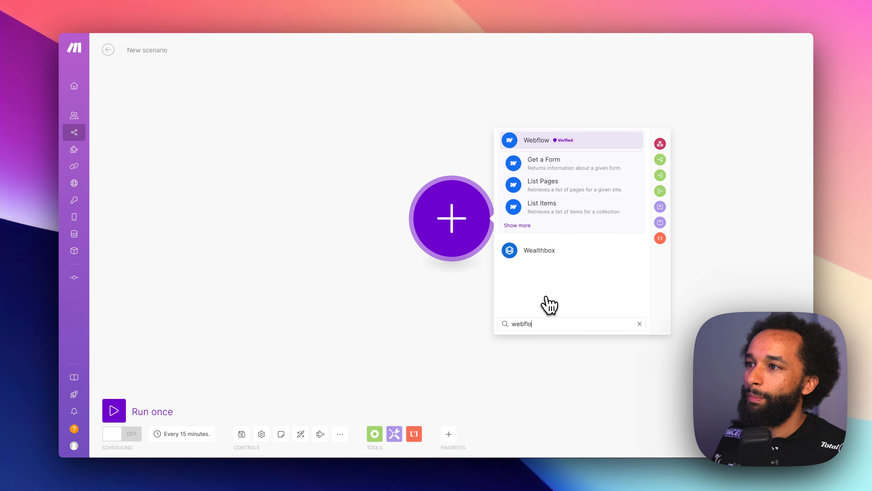
click(551, 146)
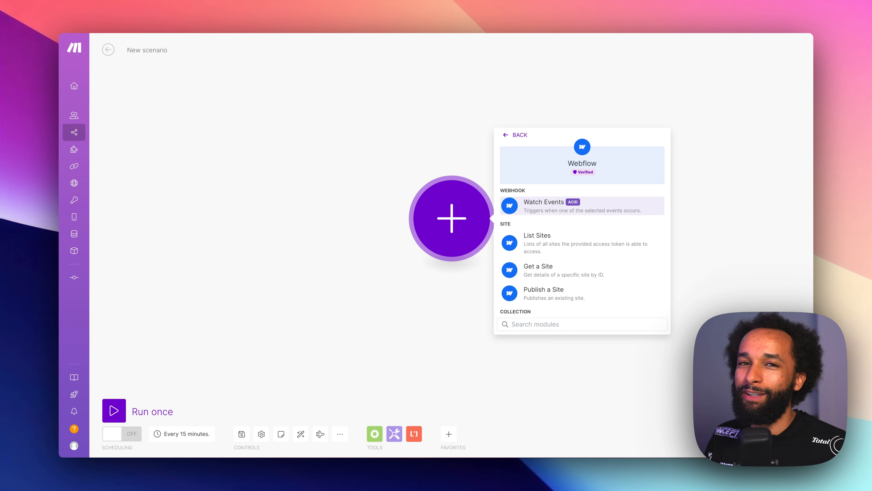
click(554, 210)
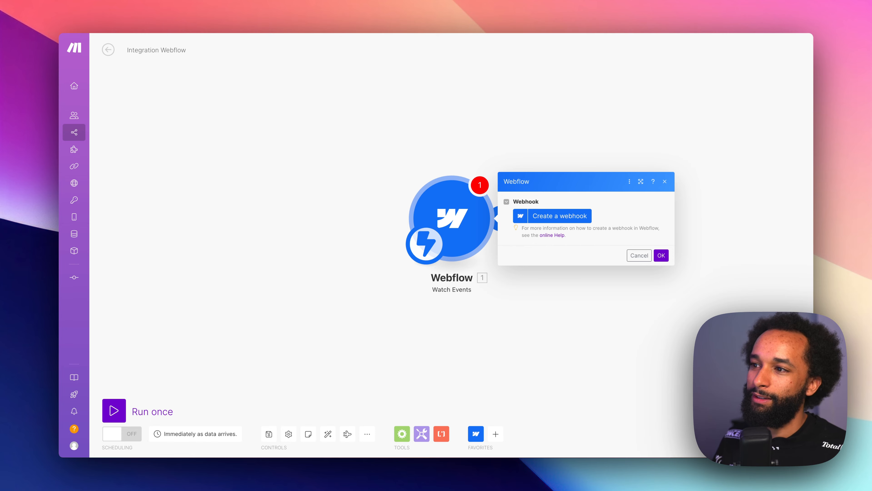
- Start a new webhook with a connection named "Webflow v2 connection" and authorize it for the Auto CMS image compression site
click(565, 220)
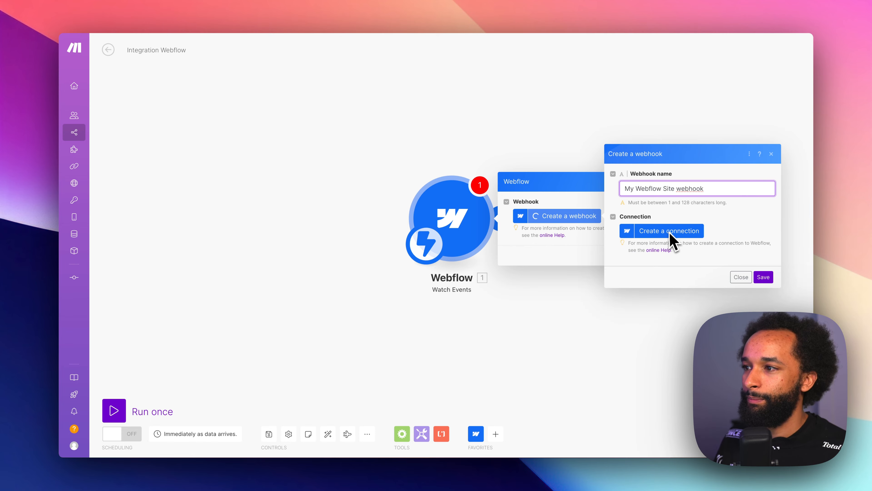
click(672, 241)
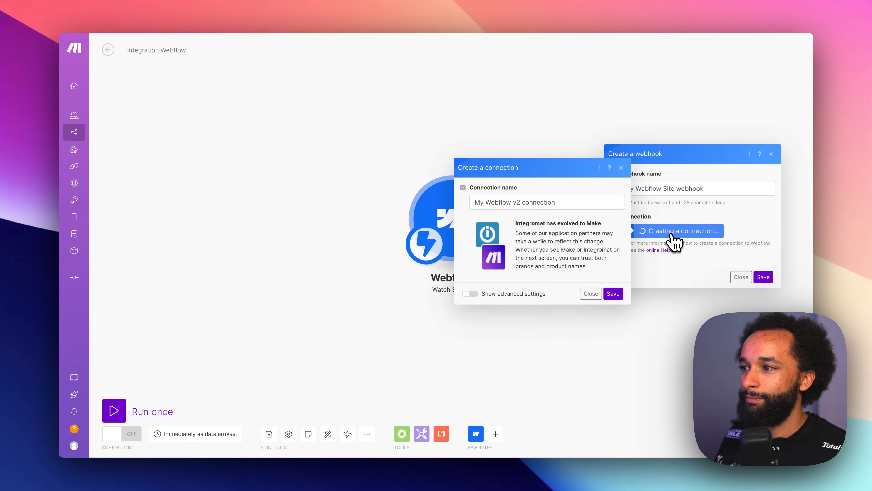
drag(484, 203, 469, 206)
key(shift+End)
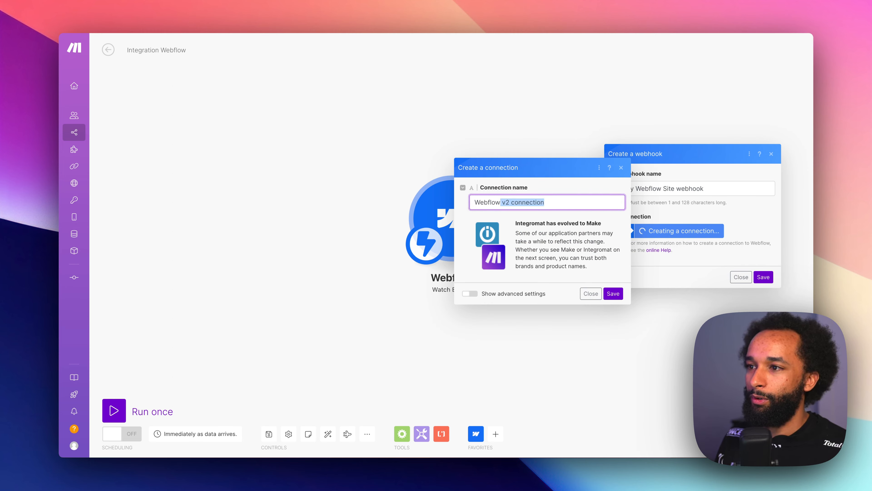
click(613, 294)
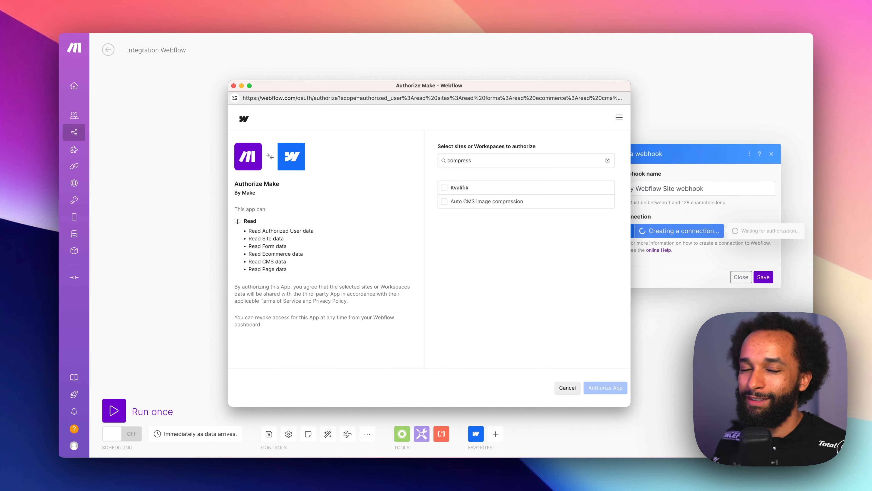
click(476, 202)
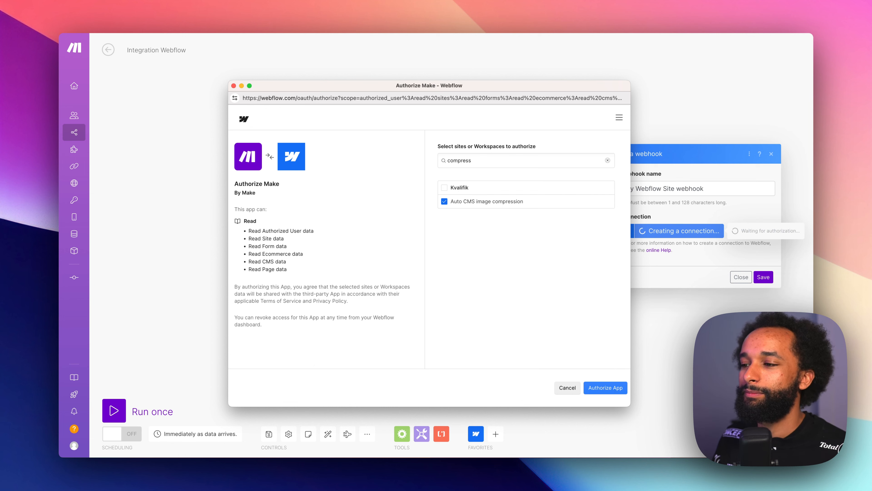
click(605, 387)
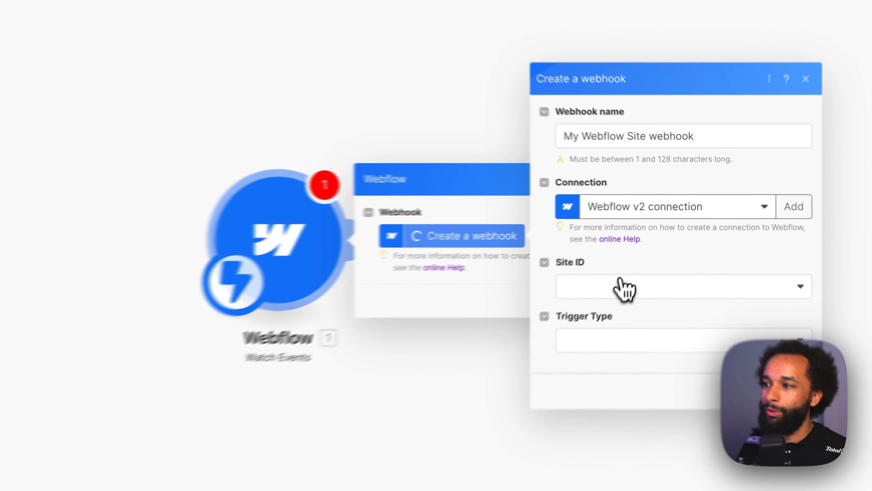
- Set the webhook's site to Auto CMS image compression and its trigger type to Collection Item Created, and save it in the module
click(663, 246)
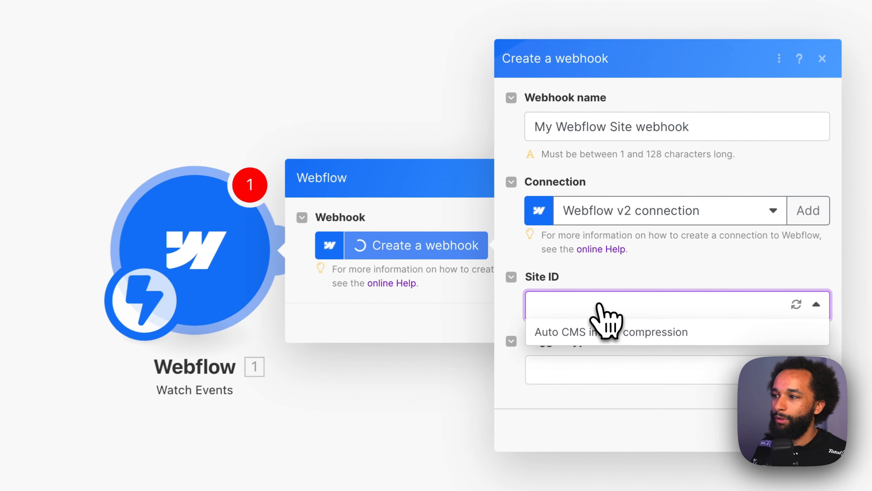
click(609, 333)
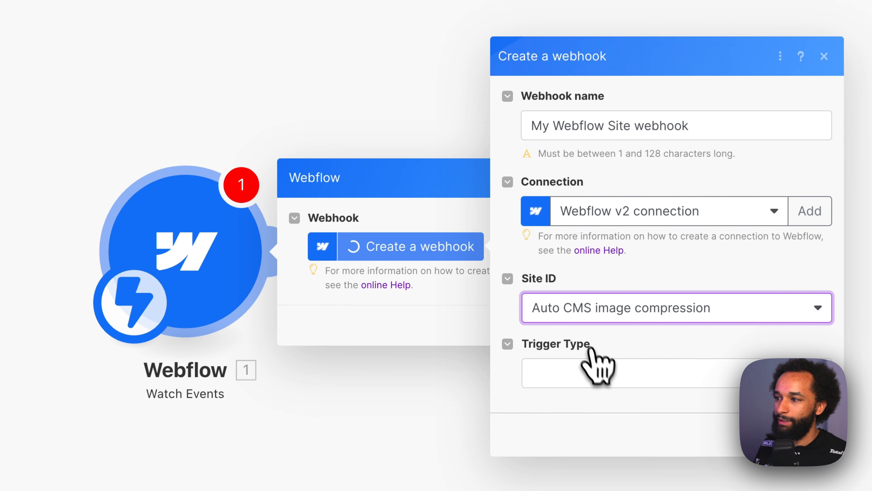
click(602, 370)
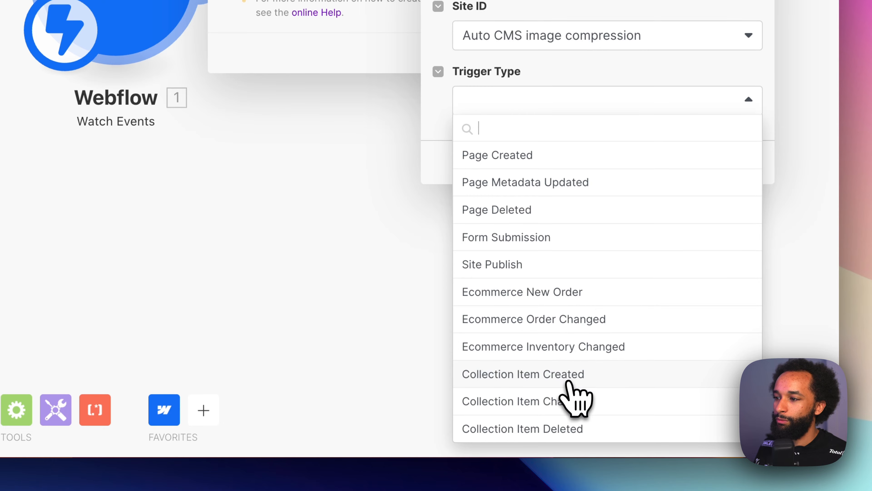
click(556, 377)
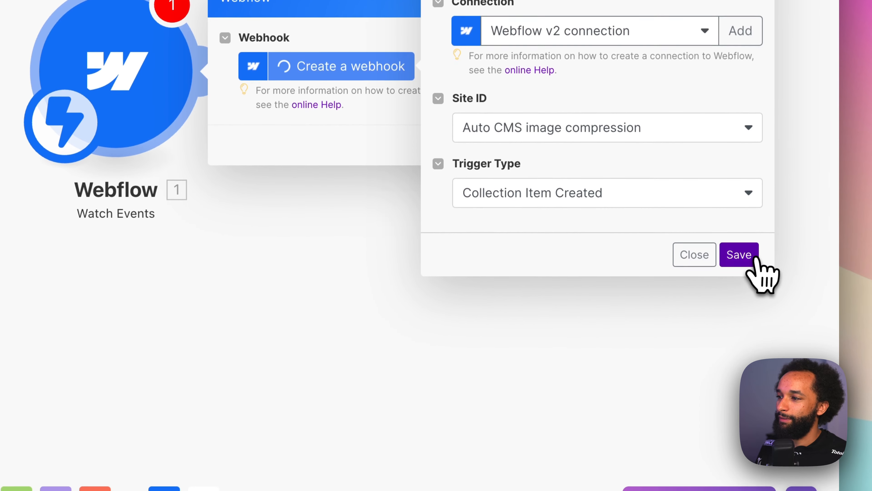
click(740, 159)
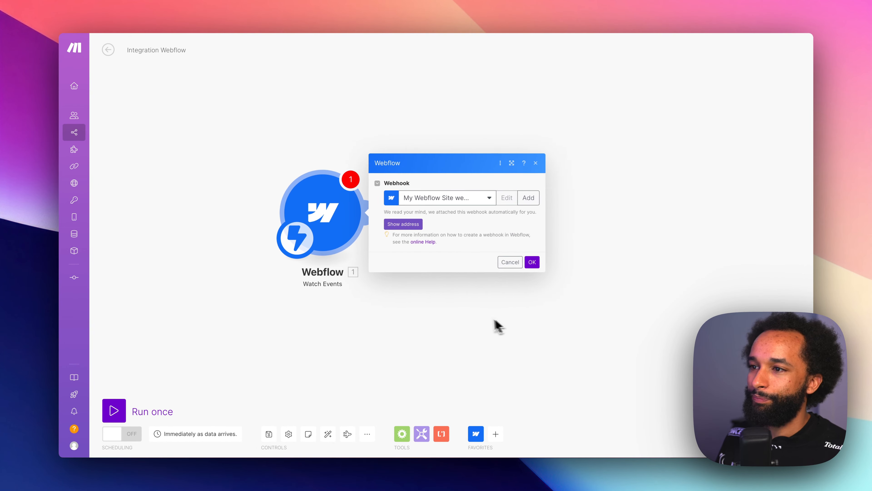
click(507, 266)
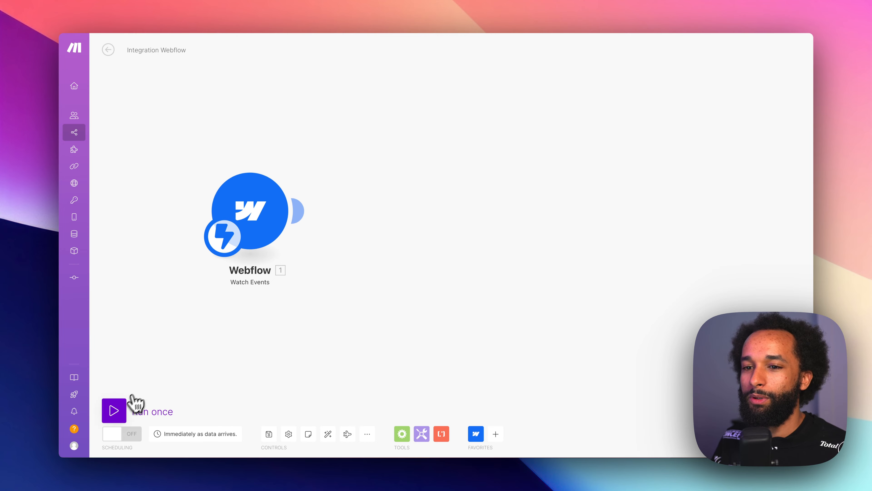
- Run the scenario once and create an item named "test" with its images in Webflow's Images collection
click(116, 409)
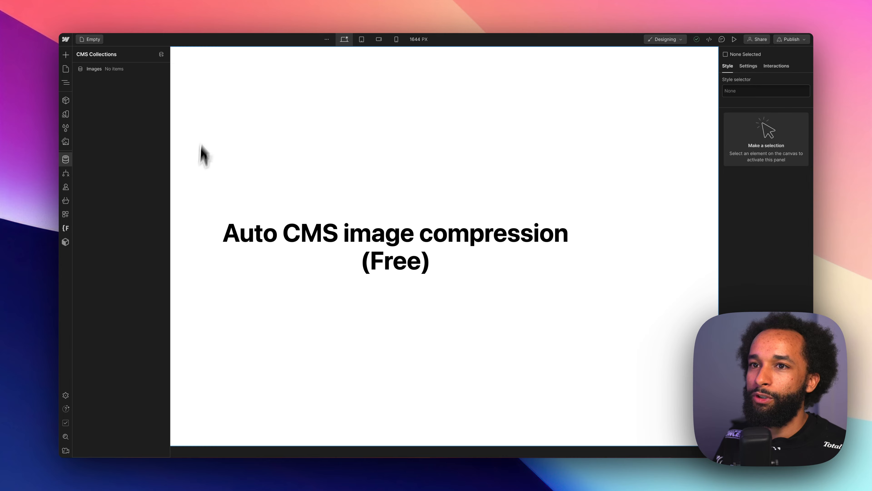
click(121, 71)
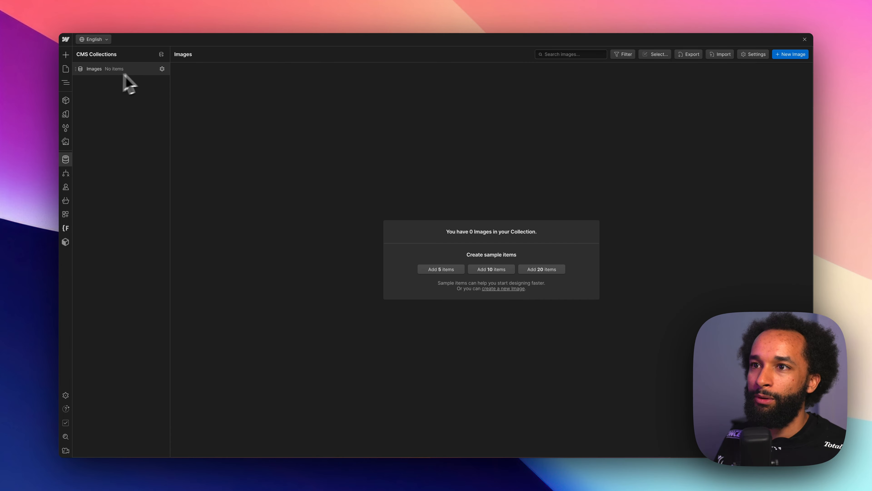
click(790, 55)
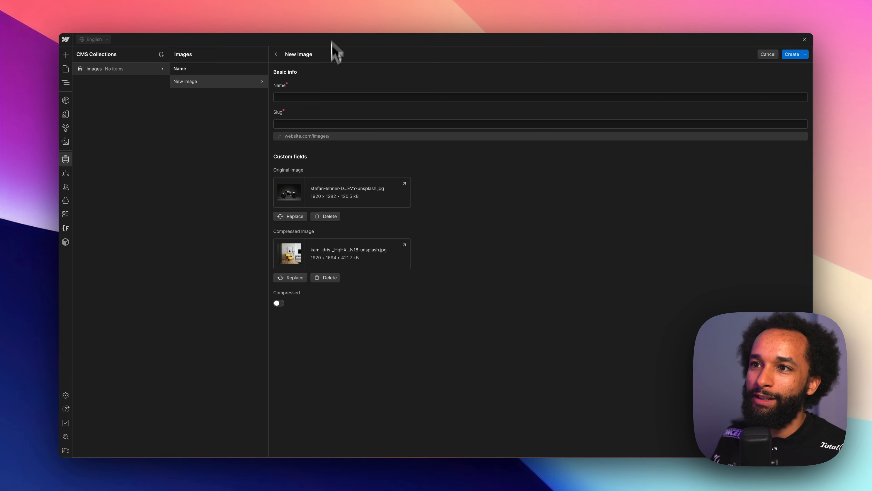
click(334, 97)
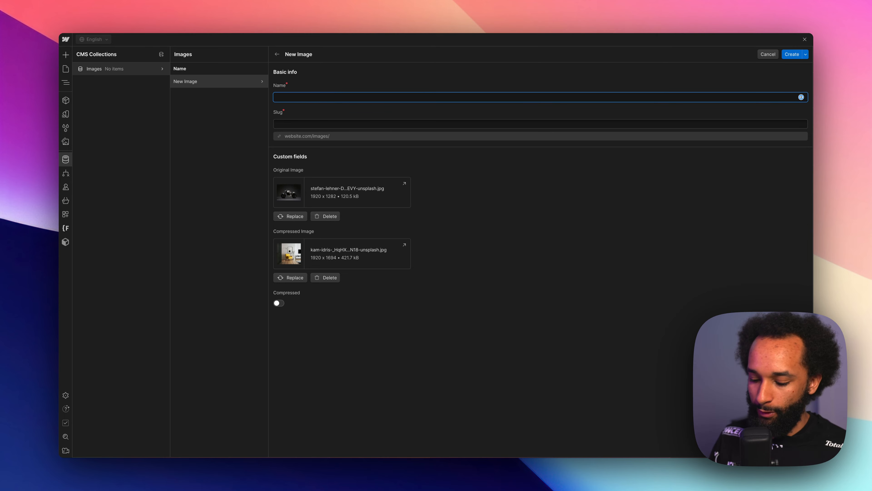
click(361, 91)
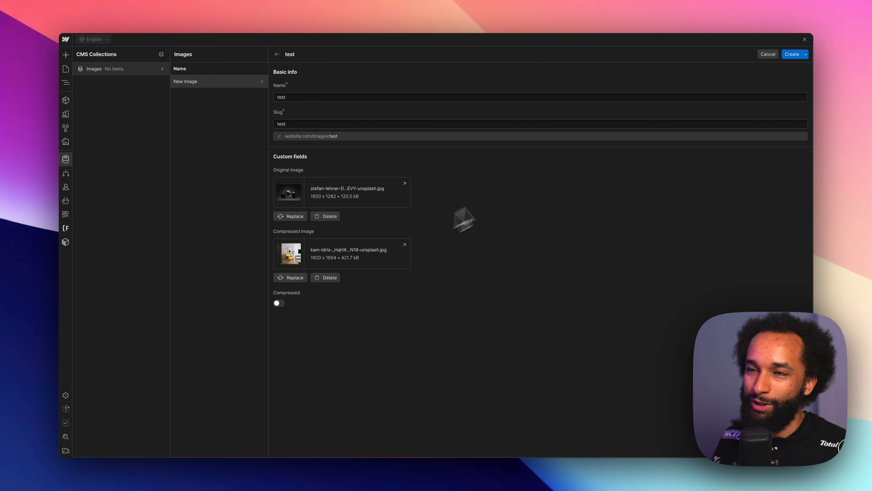
click(797, 54)
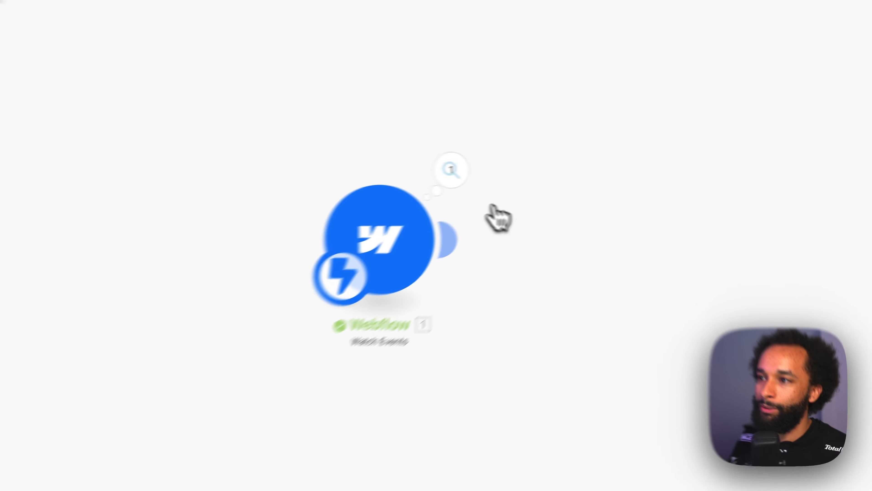
- In Make, examine the Watch Events output bundle, including the nested collections in its field data
click(451, 170)
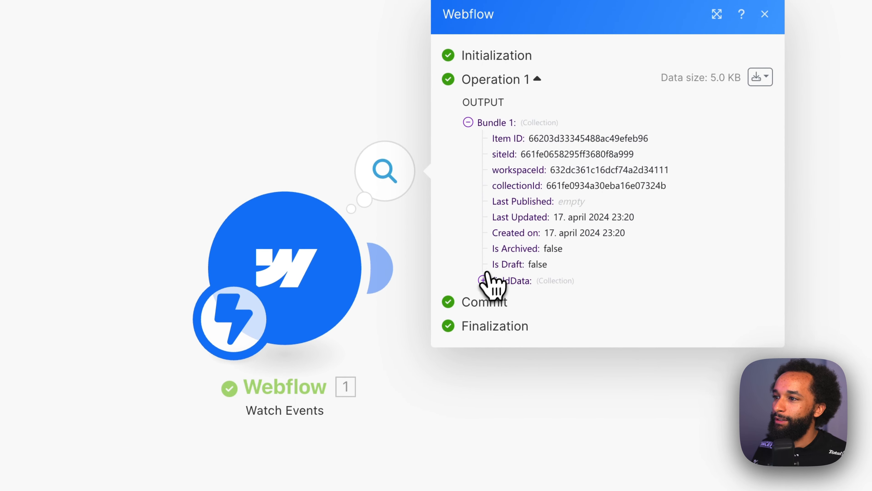
click(483, 281)
click(497, 312)
click(497, 328)
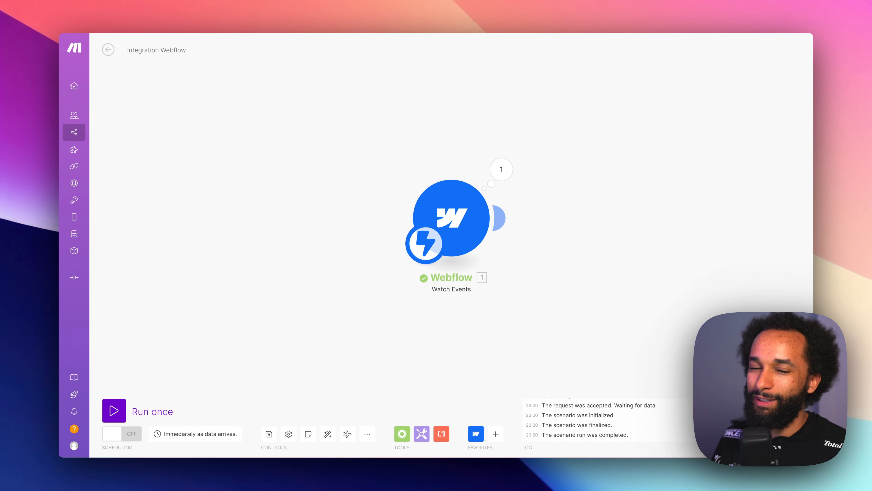
- Add another module after the Webflow trigger, search for "tinypng", and choose the HTTP app for it
drag(588, 248, 496, 248)
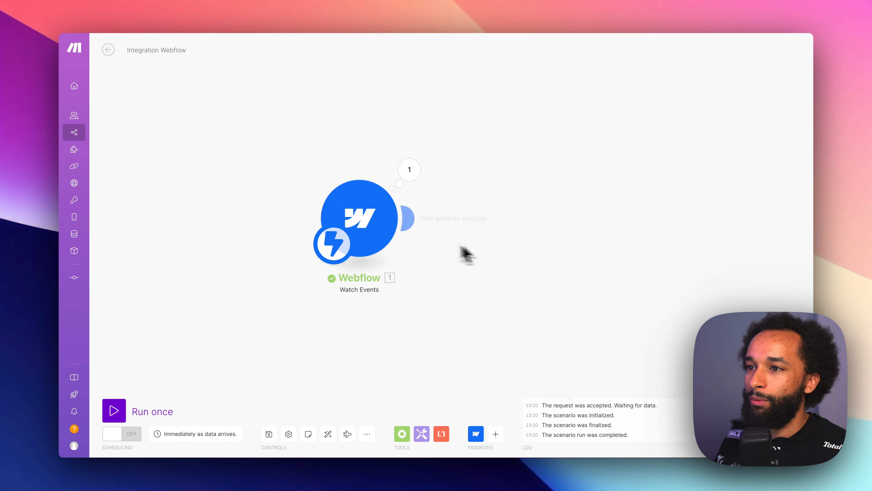
click(411, 220)
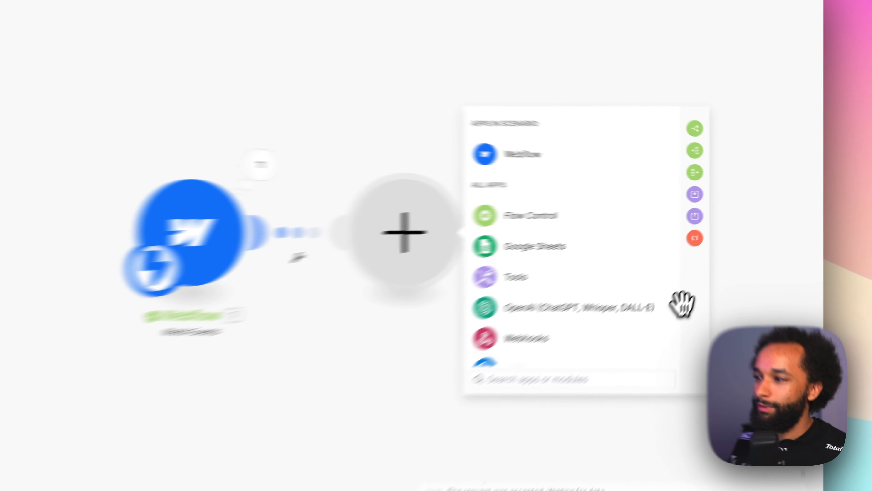
text(tin)
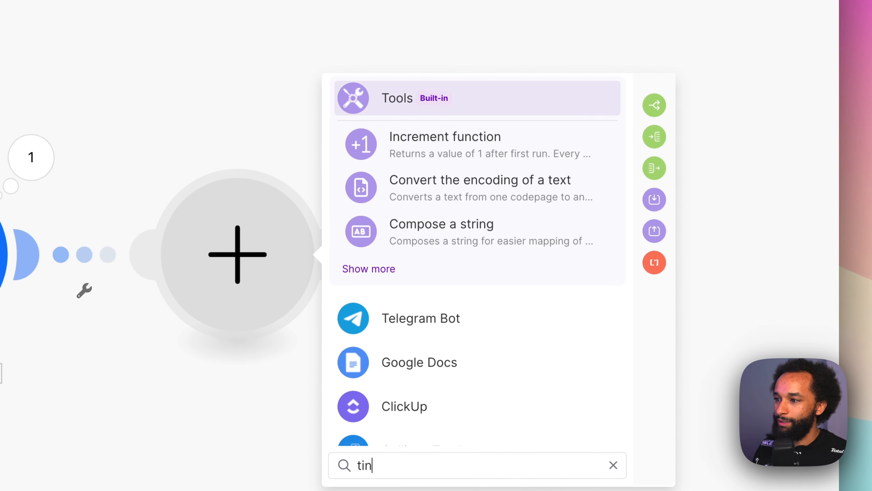
text(ypng)
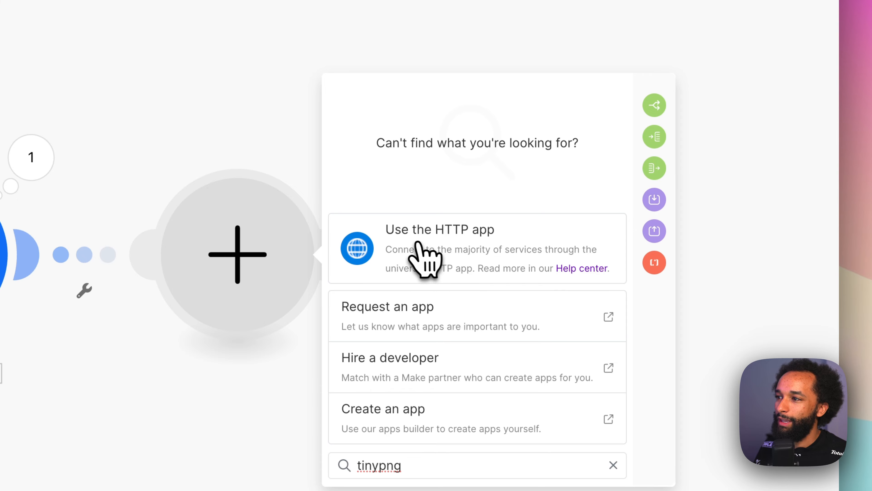
click(446, 255)
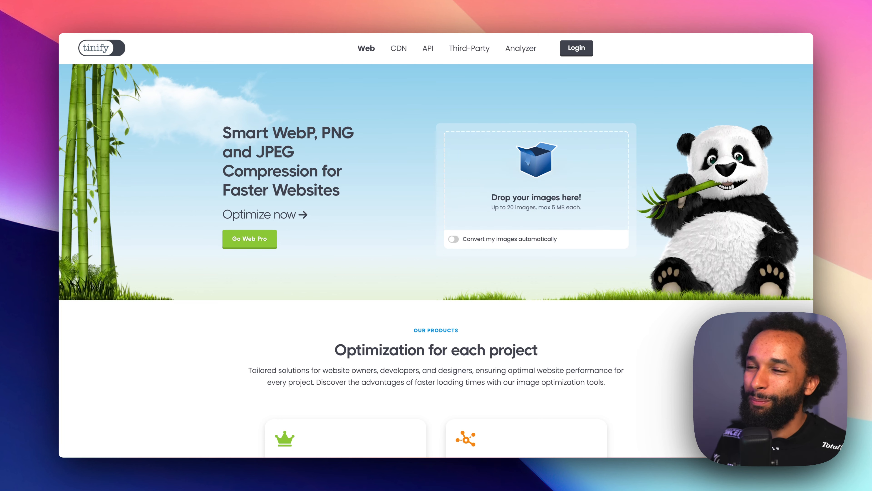
- On the Tinify website, open the Developer API page and request an API key with the full name and email address
click(427, 48)
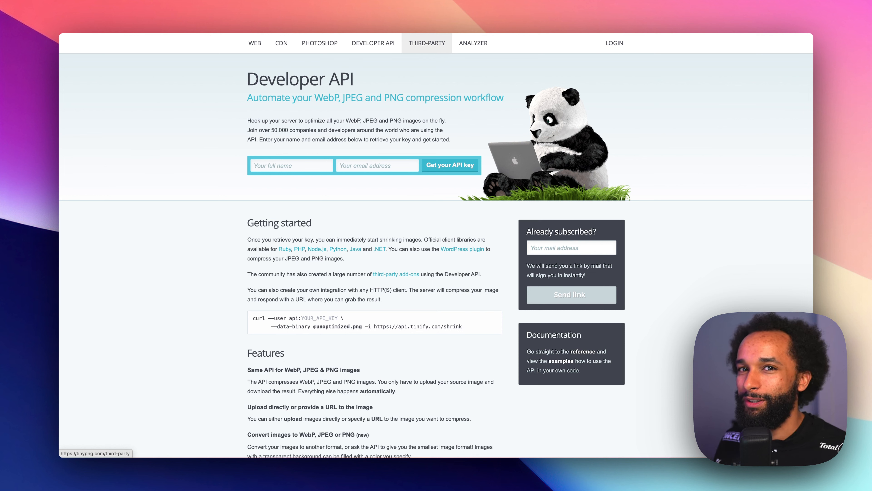
text(Riziki)
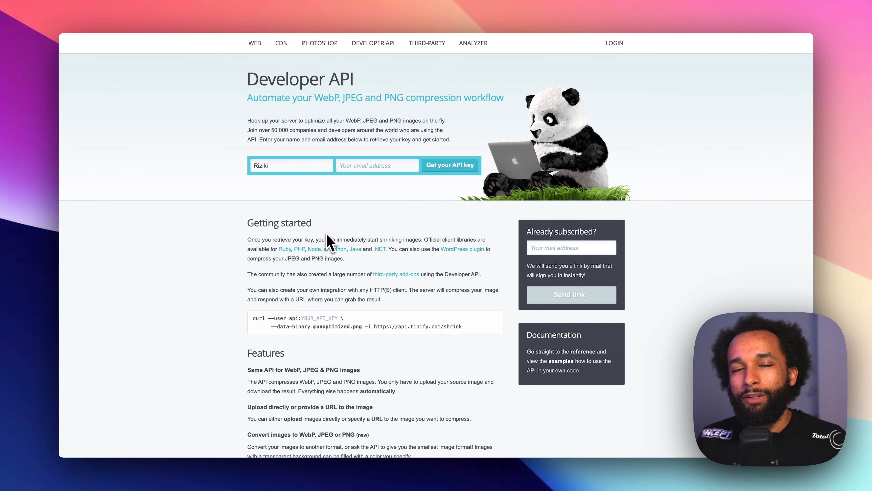
click(366, 171)
key(super+v)
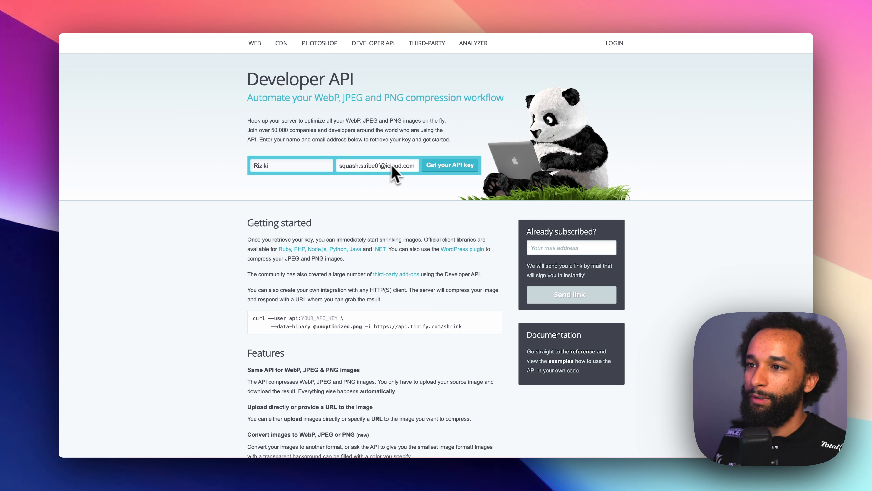
click(446, 166)
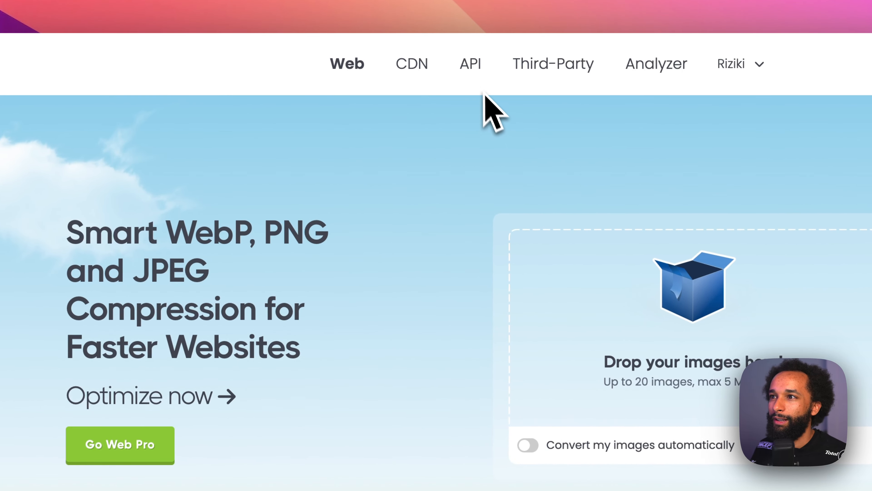
- Return to Tinify's Developer API page and open the API reference to read the authentication and image compression instructions
click(471, 64)
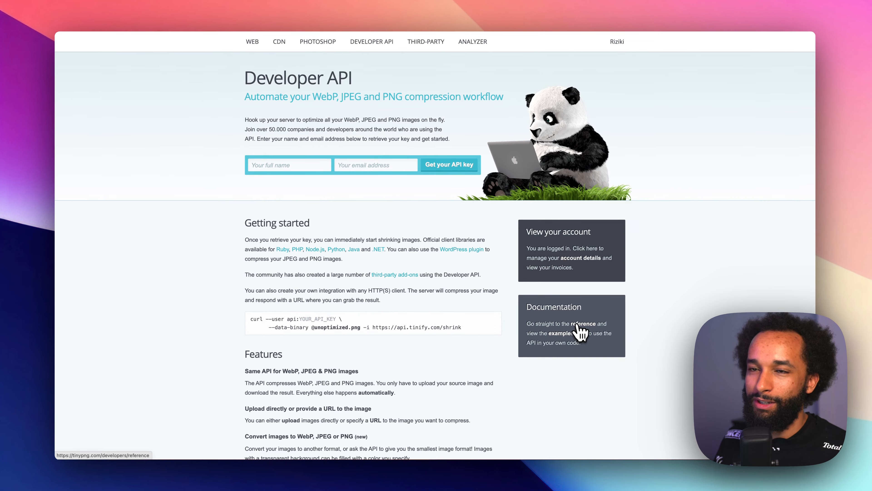
click(563, 375)
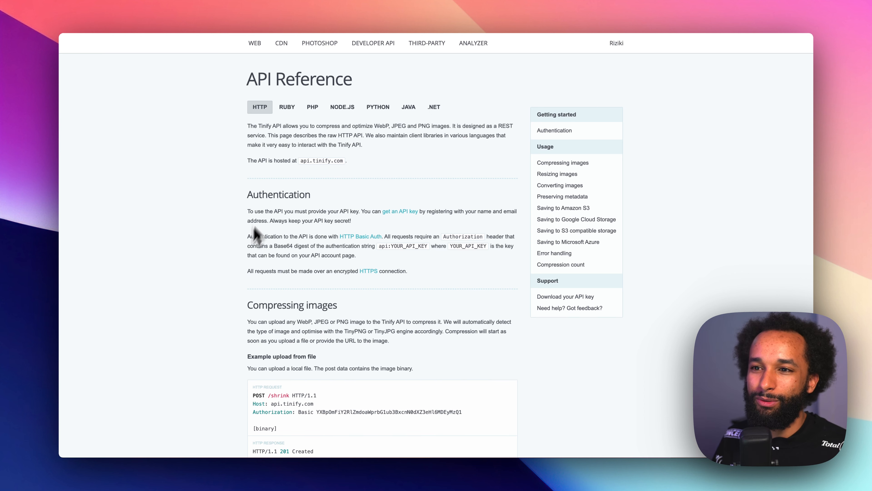
scroll(210, 296, down, 6)
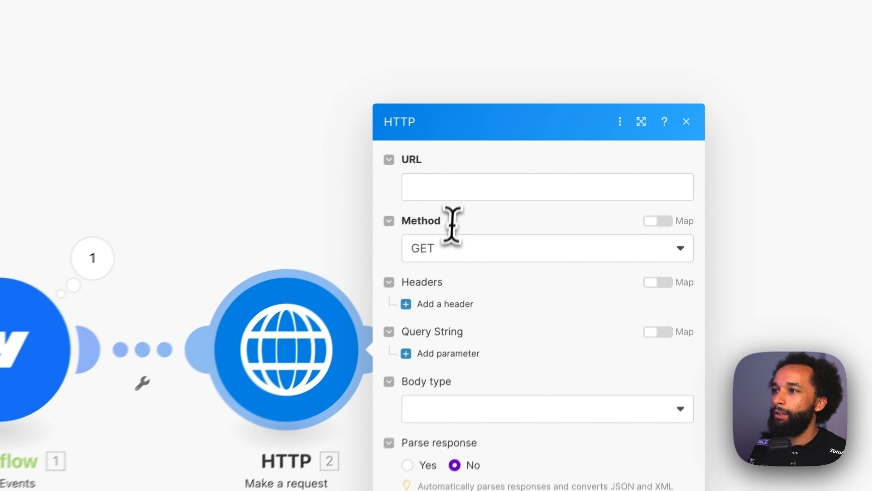
click(533, 136)
text(https)
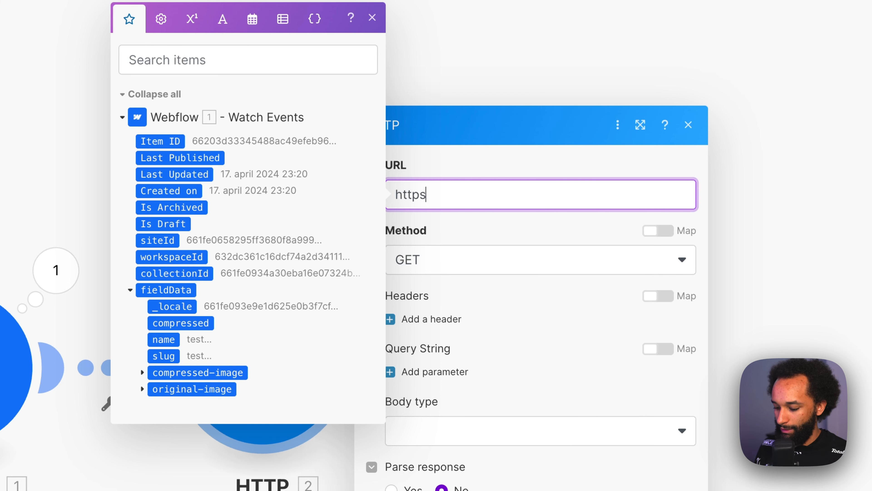
text(://)
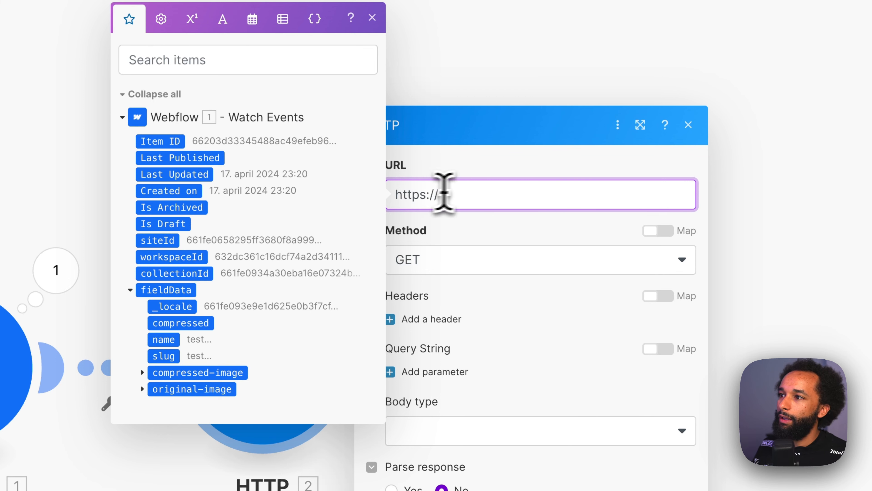
text(api.tinify.com/shrink)
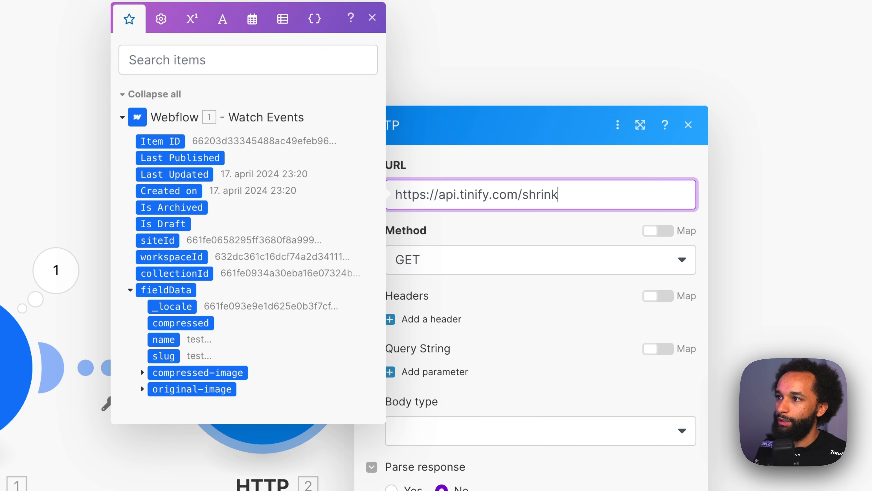
click(563, 232)
click(477, 266)
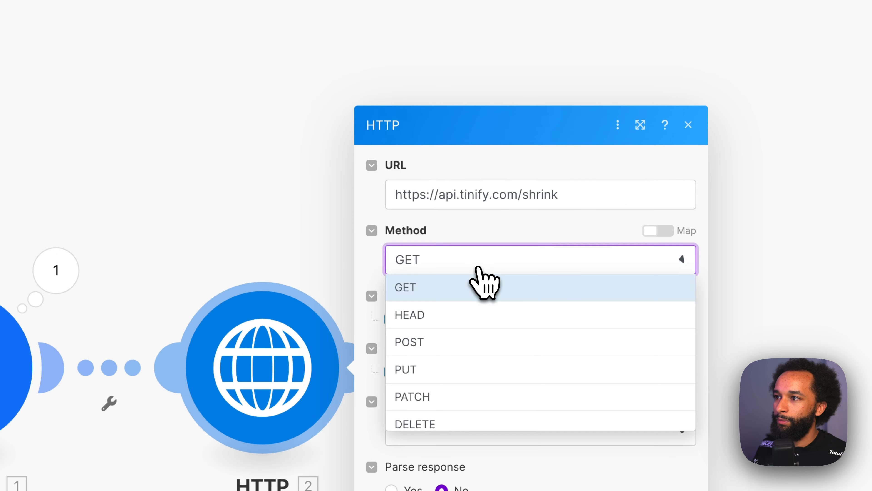
click(461, 343)
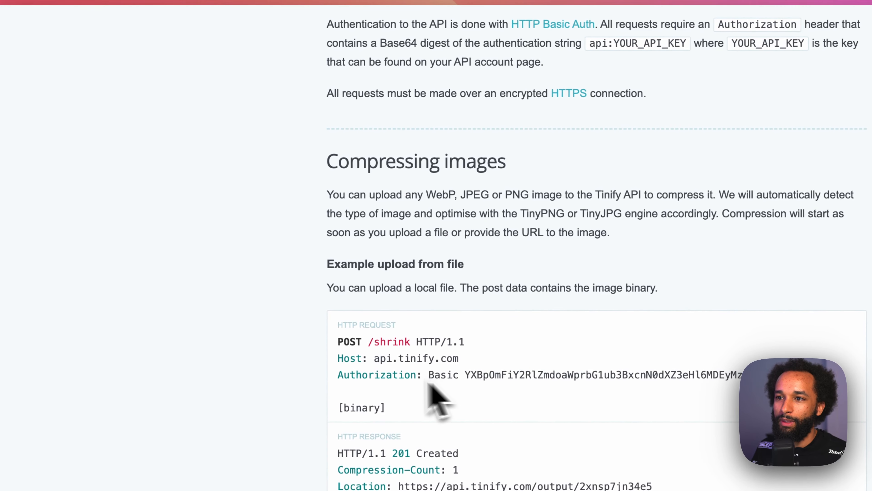
- Copy the Authorization header name from the Tinify API reference and add a header with that name to the HTTP module
double_click(373, 380)
key(ctrl+c)
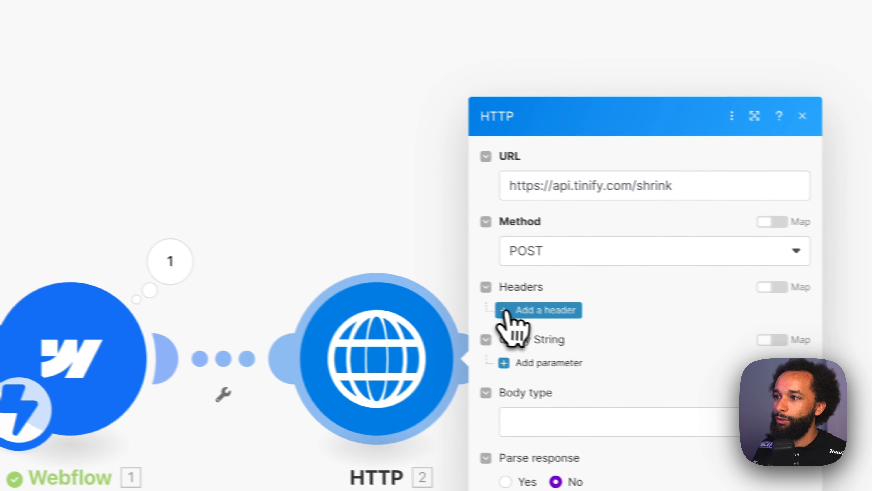
click(553, 310)
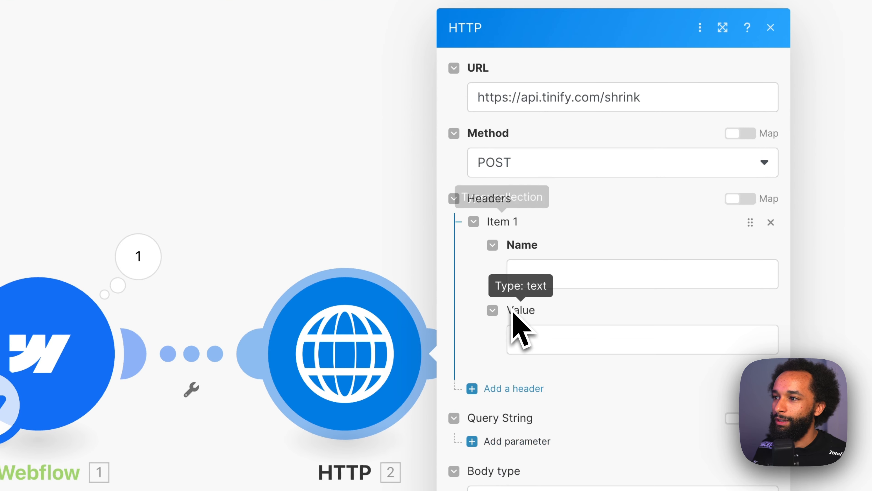
click(544, 277)
key(ctrl+v)
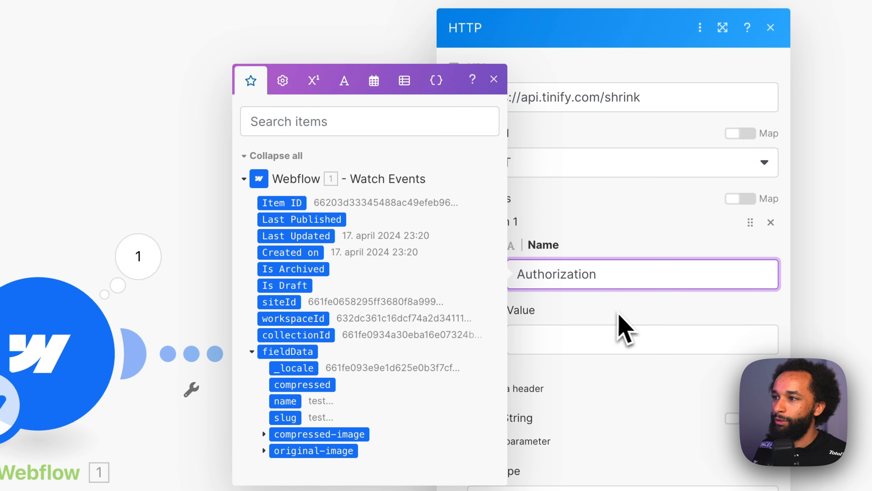
click(621, 319)
- Following Tinify's authentication instructions, set the Authorization header's value to Basic plus the base64 function wrapping "api:" and the API key
click(559, 345)
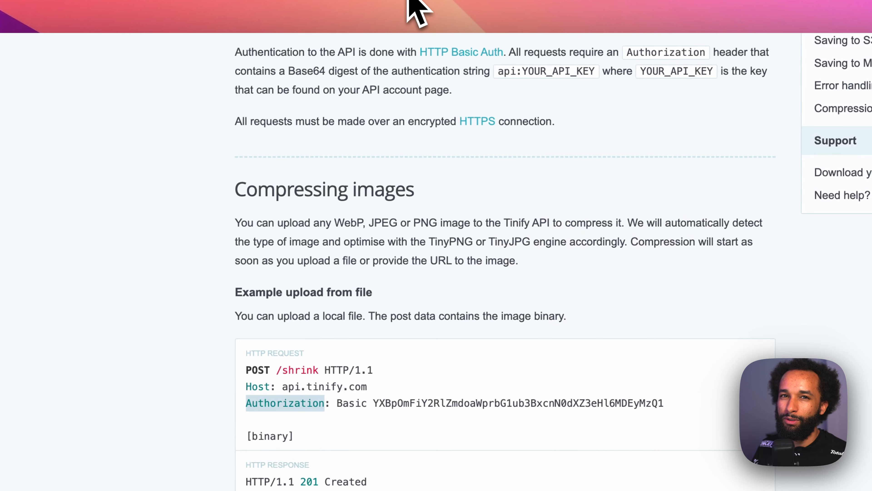
scroll(344, 274, up, 5)
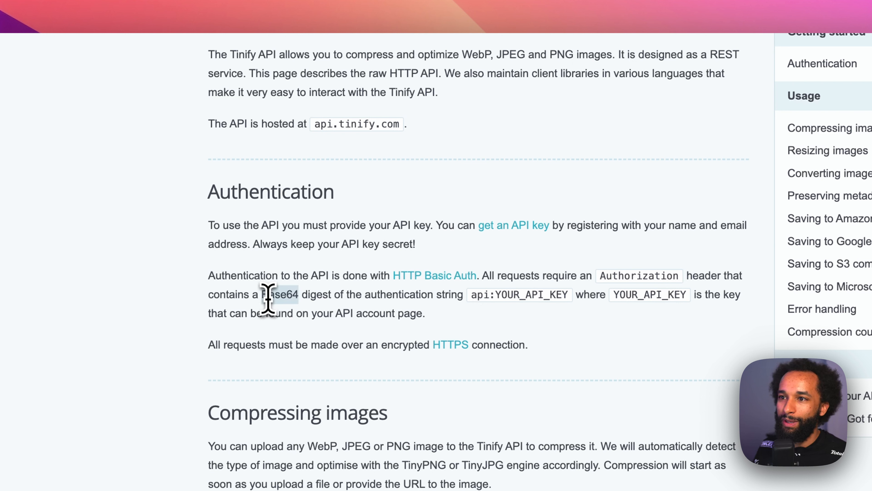
click(475, 295)
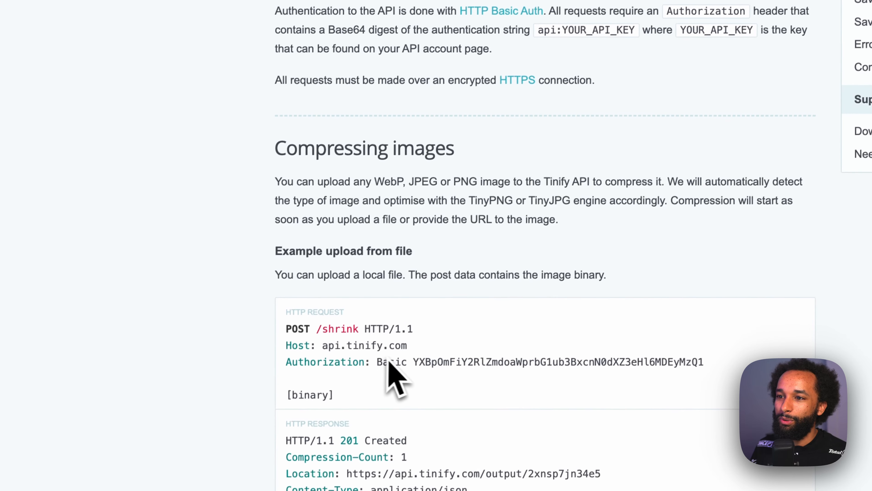
double_click(400, 356)
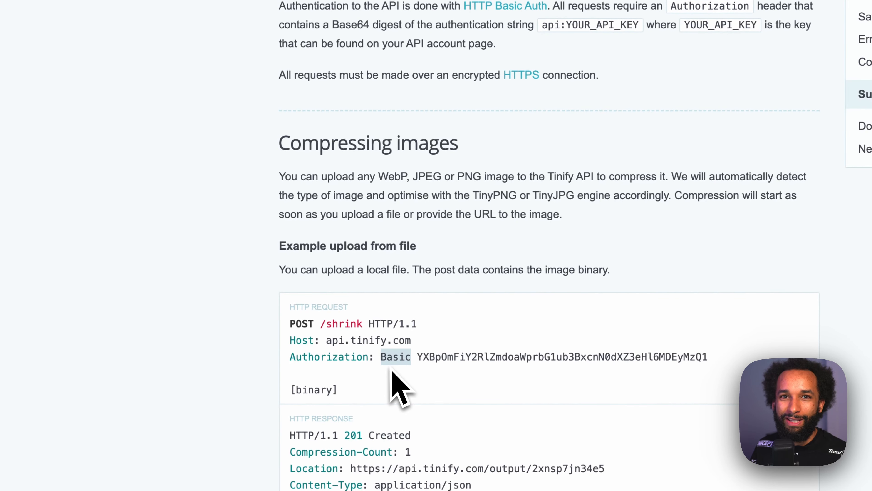
double_click(460, 360)
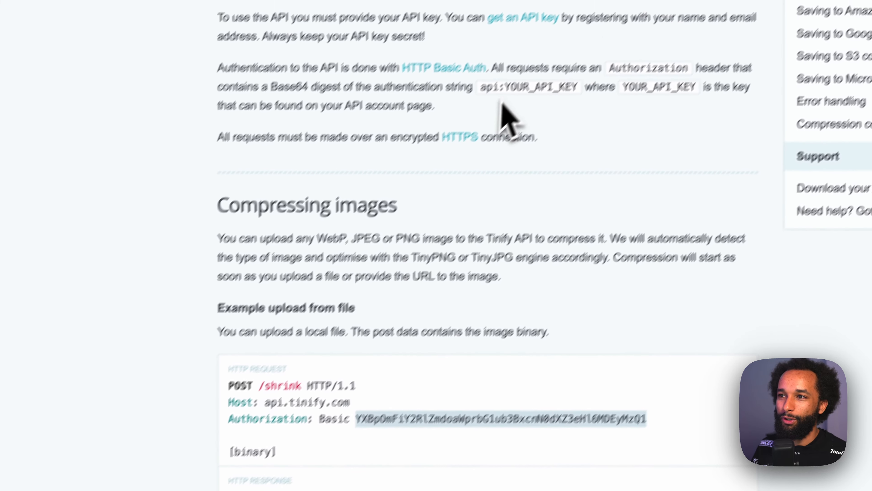
double_click(458, 121)
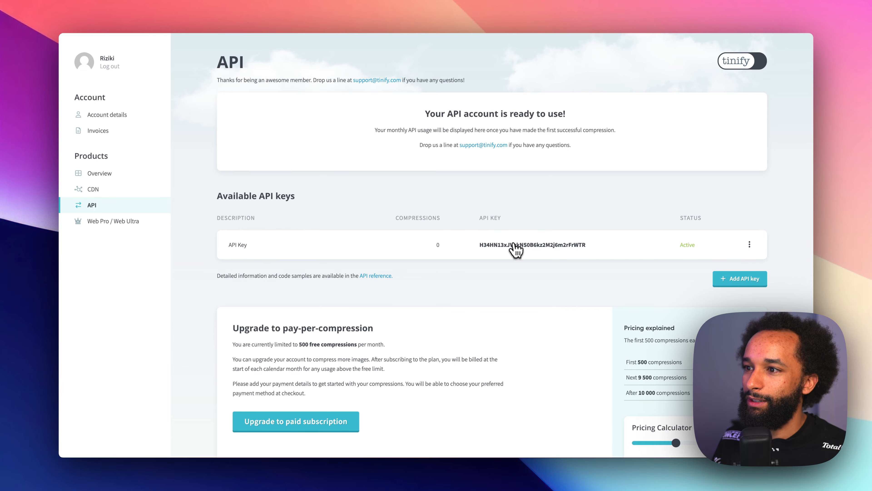
click(513, 245)
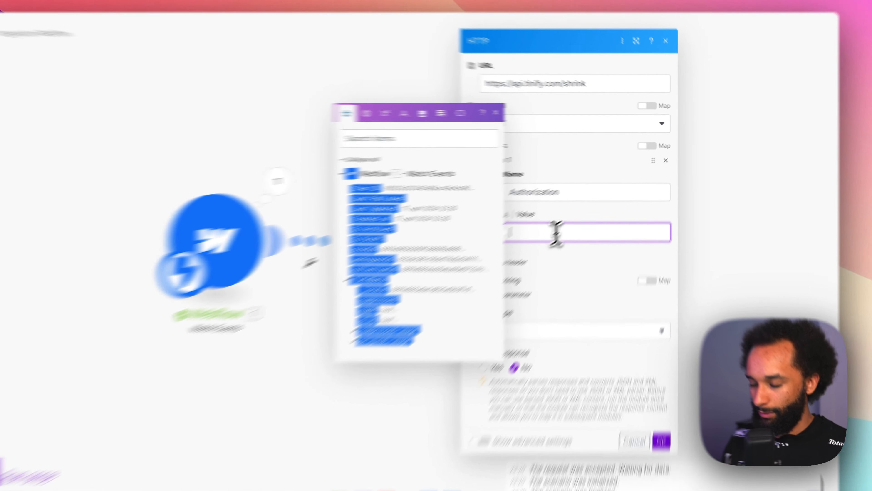
text(Basic)
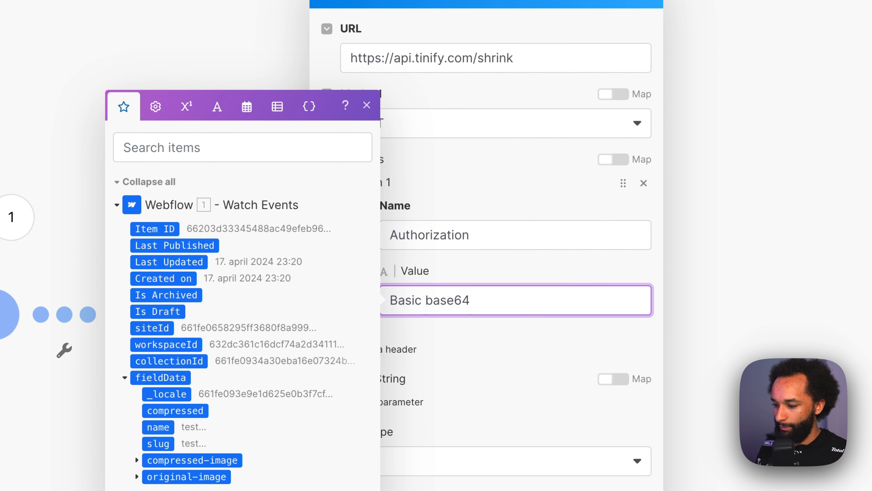
text(base64()
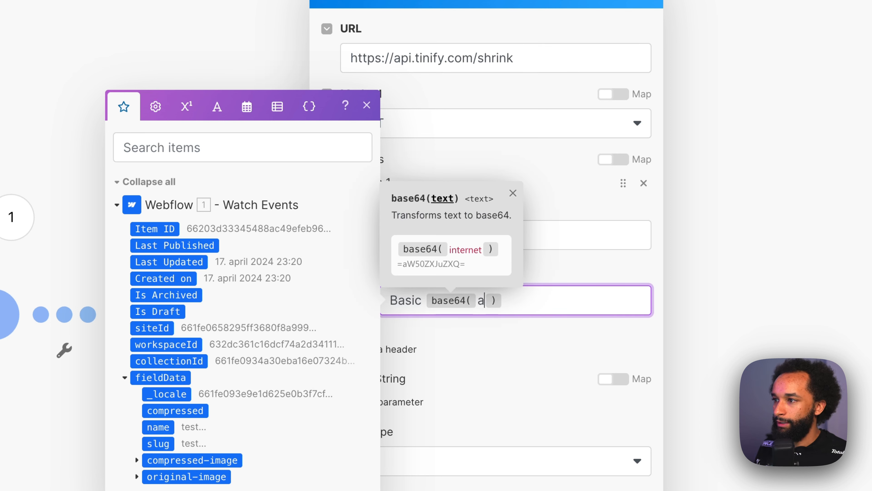
text(api:)
key(ctrl+v)
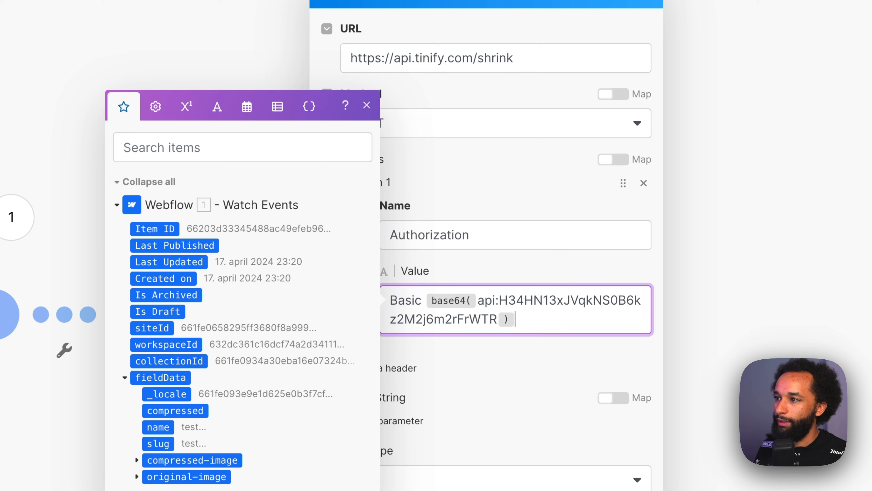
click(385, 132)
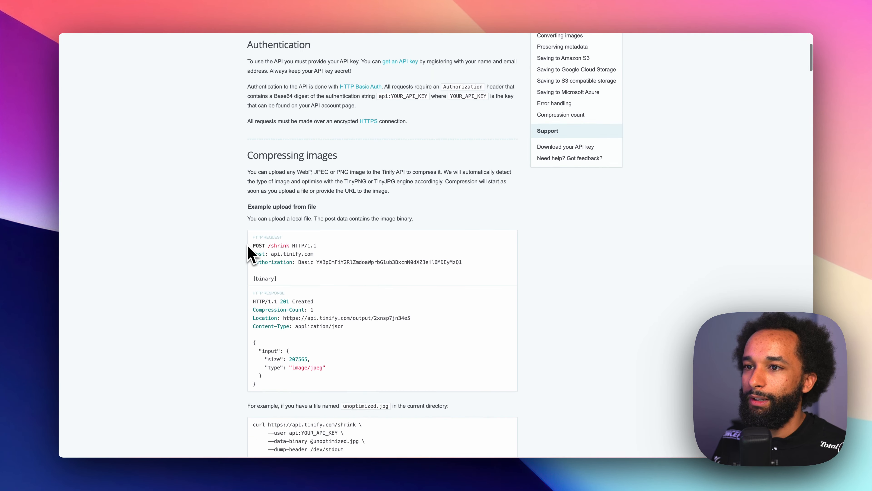
- Copy the JSON request body from the "Example upload from URL" section of the Tinify API reference
scroll(248, 244, down, 10)
scroll(243, 241, down, 3)
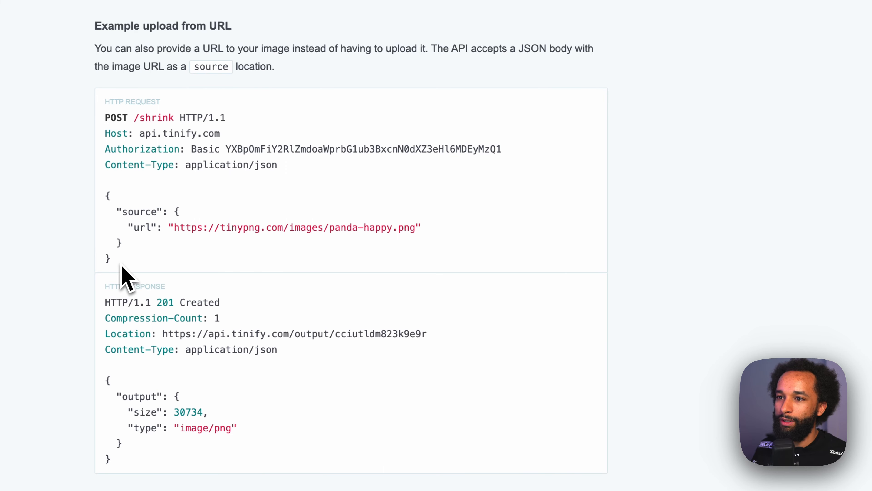
drag(122, 265, 104, 208)
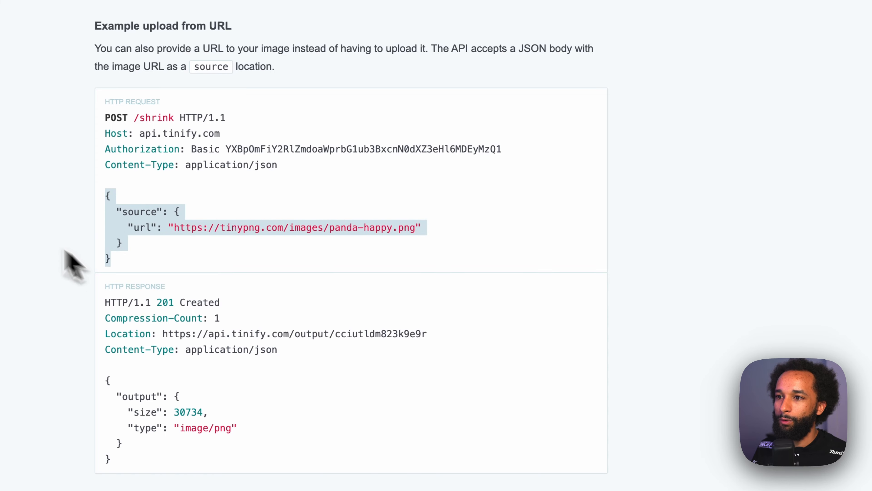
click(74, 262)
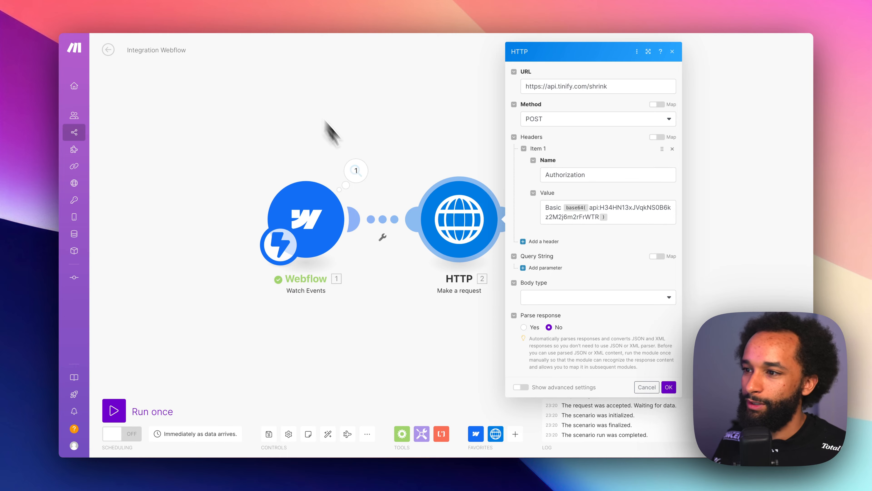
- In Make's HTTP module, set the body type to Raw and the content type to JSON (application/json)
click(560, 297)
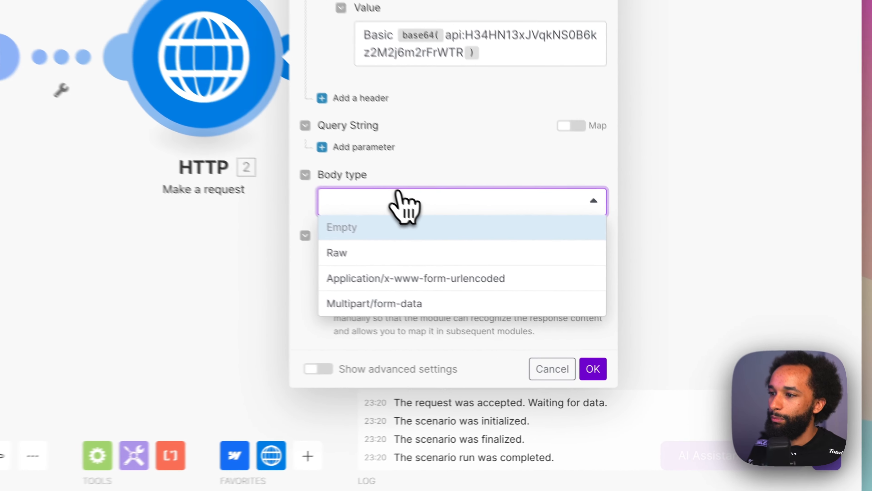
click(358, 242)
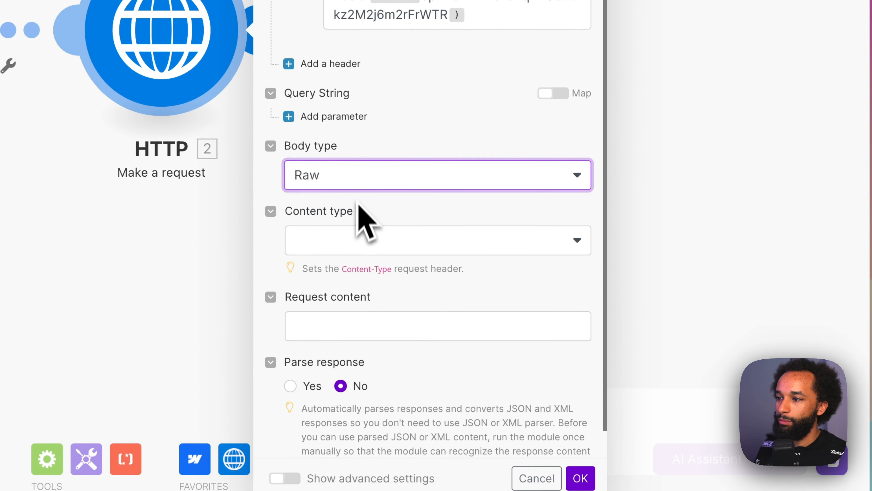
click(366, 240)
click(369, 323)
scroll(356, 288, down, 1)
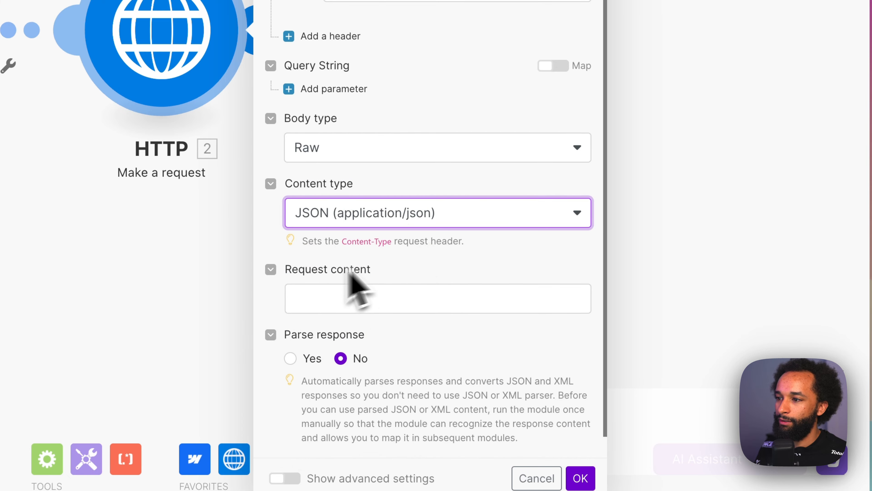
- Paste the copied JSON with its source URL object into the HTTP module's request content
click(421, 296)
key(ctrl+v)
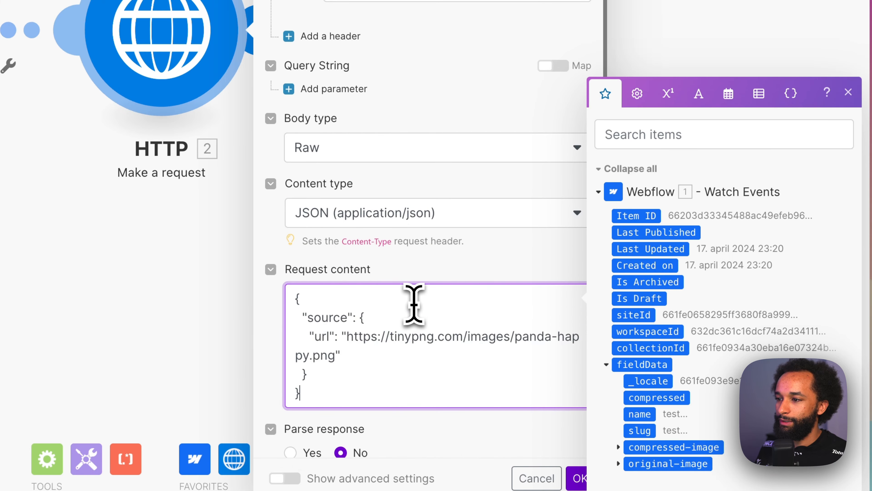
scroll(369, 280, down, 3)
click(275, 254)
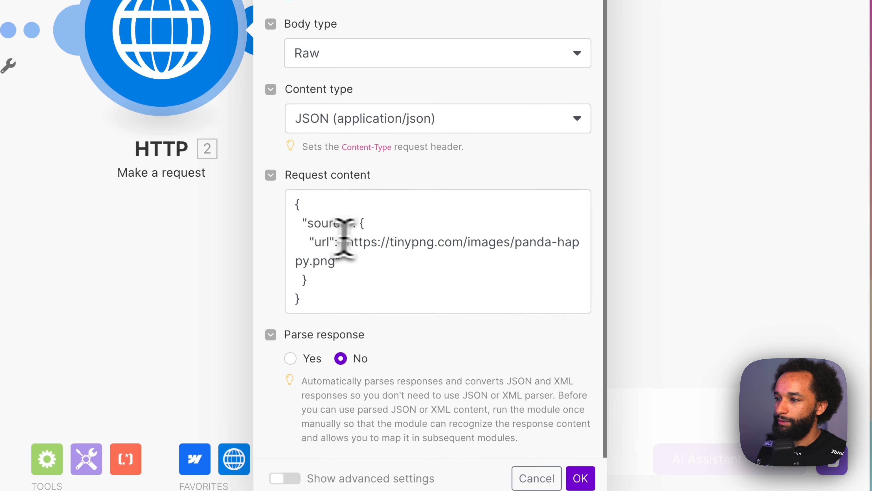
- Replace the sample URL in the request content with the Webflow trigger's original-image url, enable Parse response, and save the HTTP module
click(364, 251)
drag(364, 248, 326, 261)
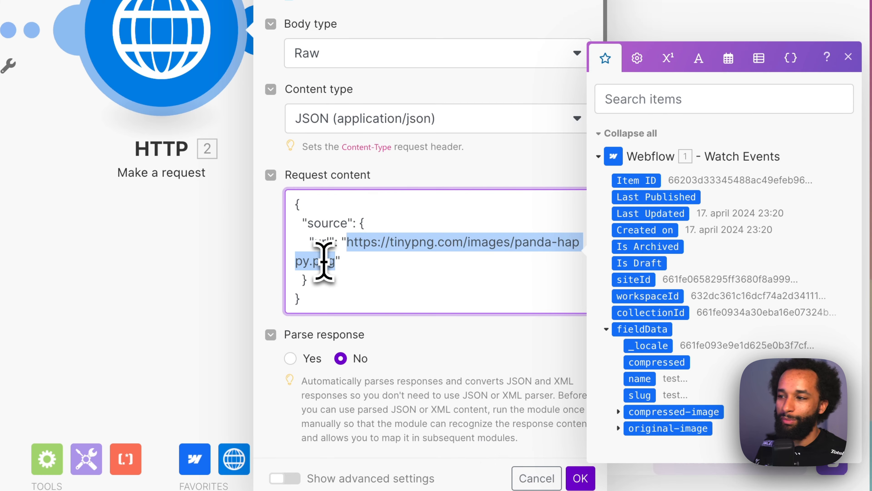
key(BackSpace)
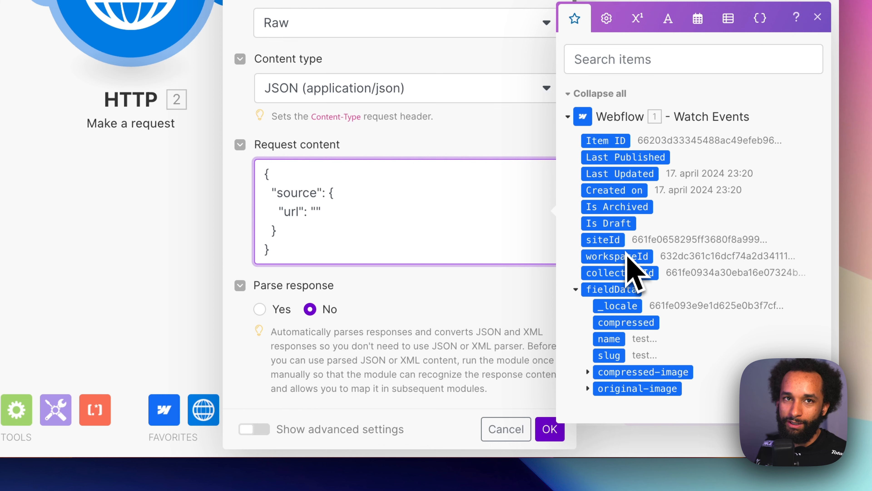
click(594, 388)
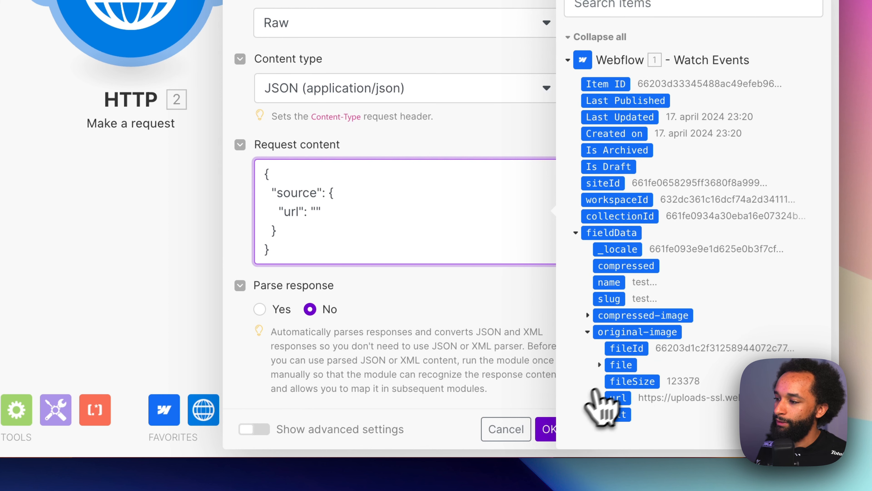
click(620, 399)
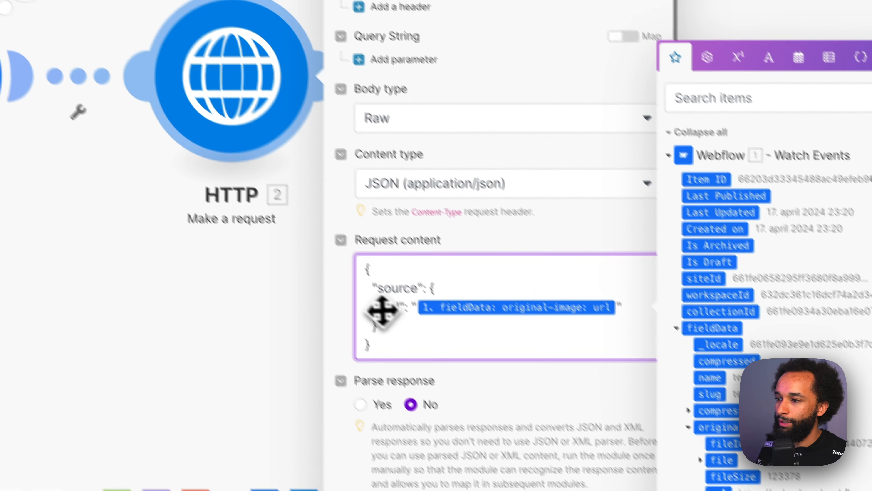
click(246, 220)
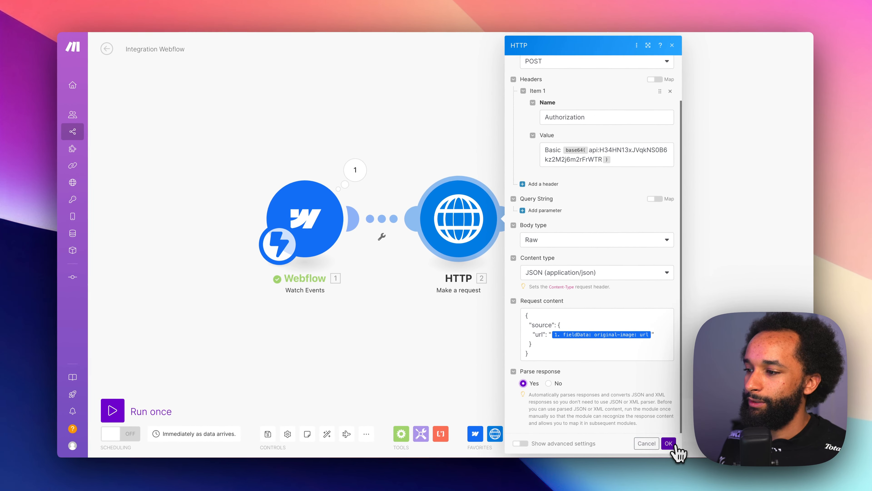
click(602, 429)
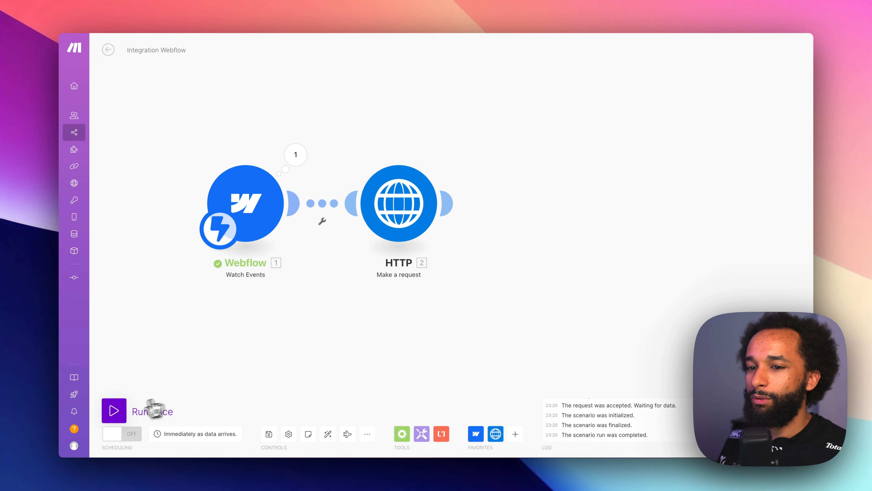
- Run the scenario once and, in Webflow, create a new Images item named "test 2" with an original image
click(115, 414)
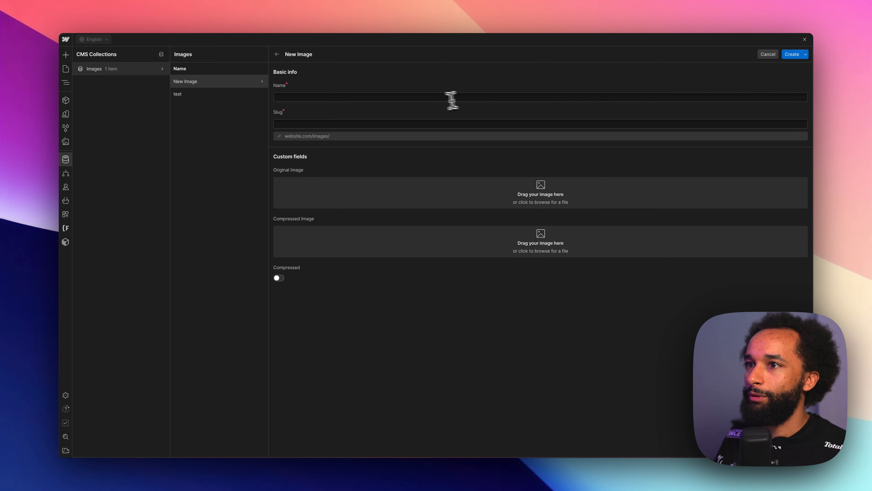
click(452, 97)
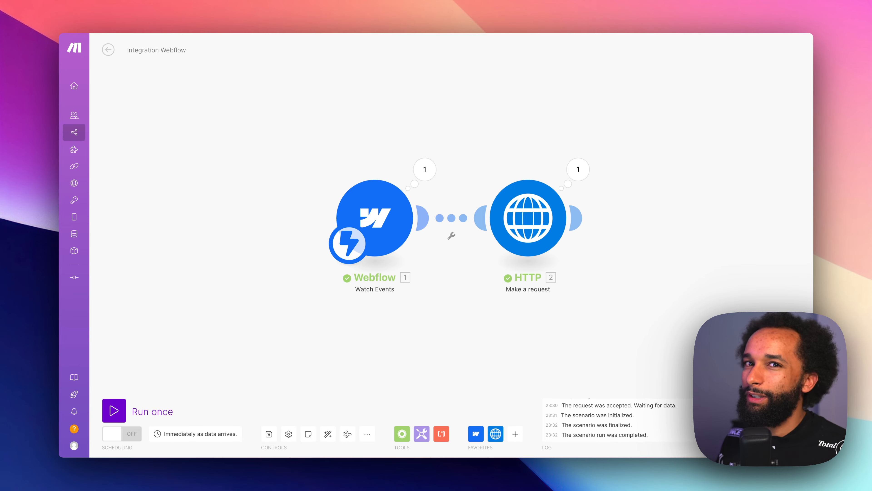
- In Make, examine the HTTP module's output bundle, including the compressed image's output data and url
click(578, 169)
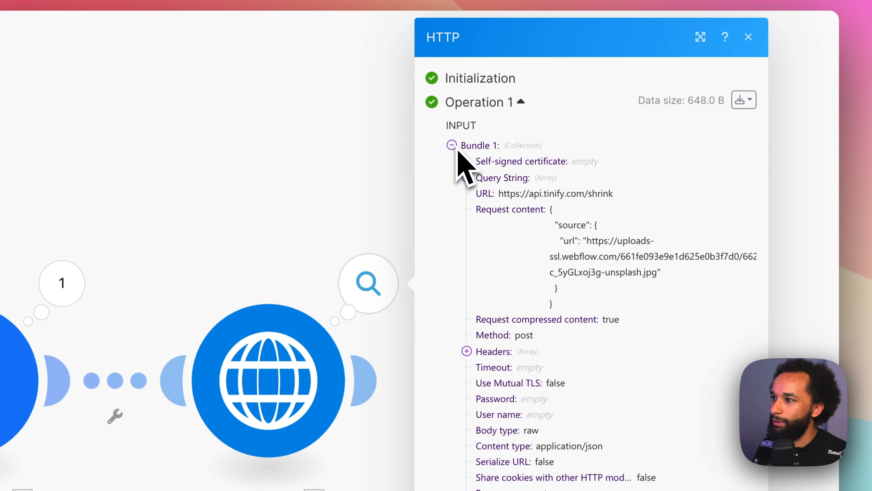
click(452, 58)
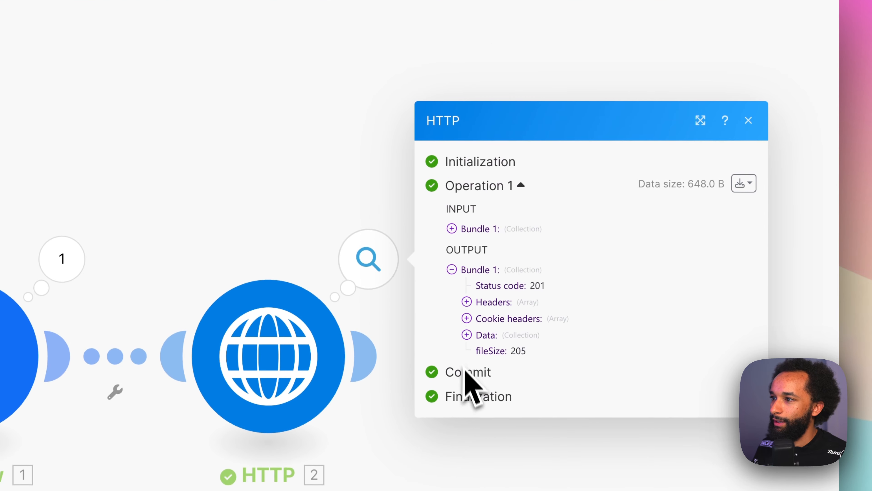
click(467, 335)
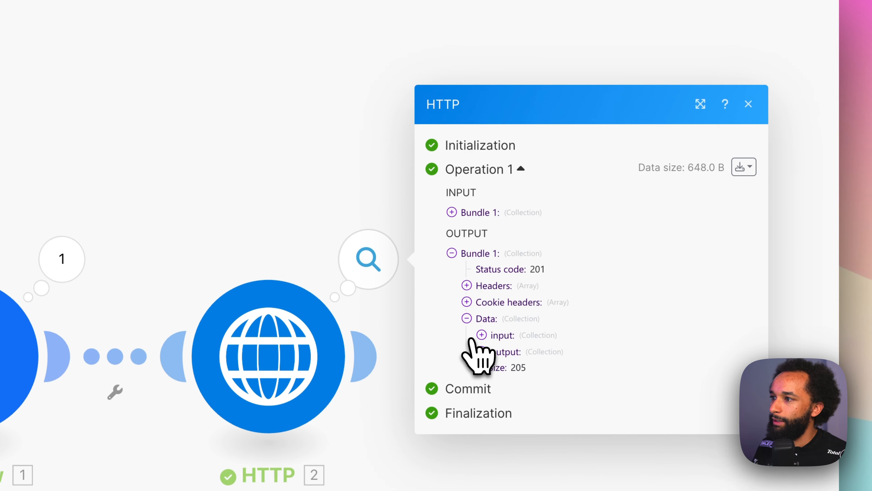
click(481, 350)
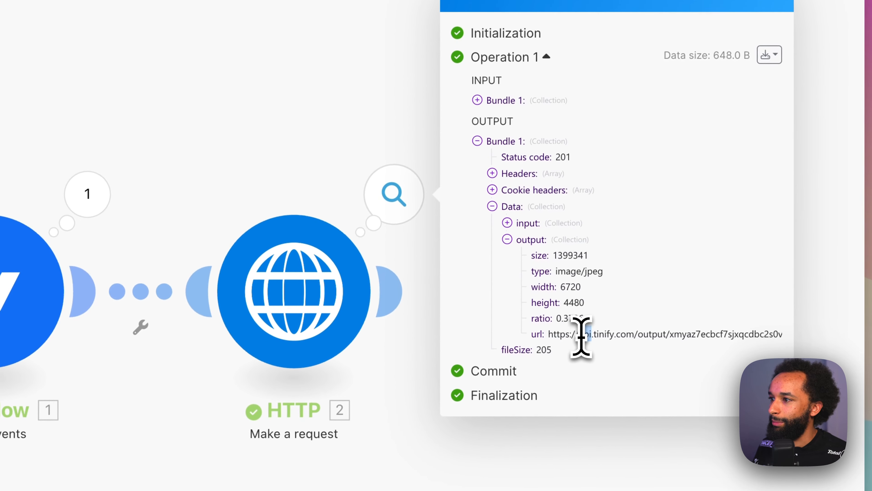
triple_click(556, 400)
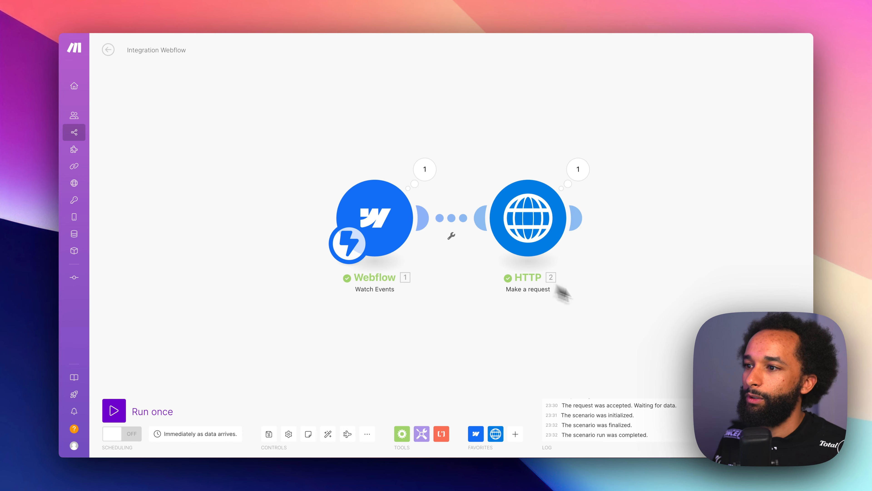
- Add a Webflow Update an Item module after the HTTP module
drag(623, 244, 529, 210)
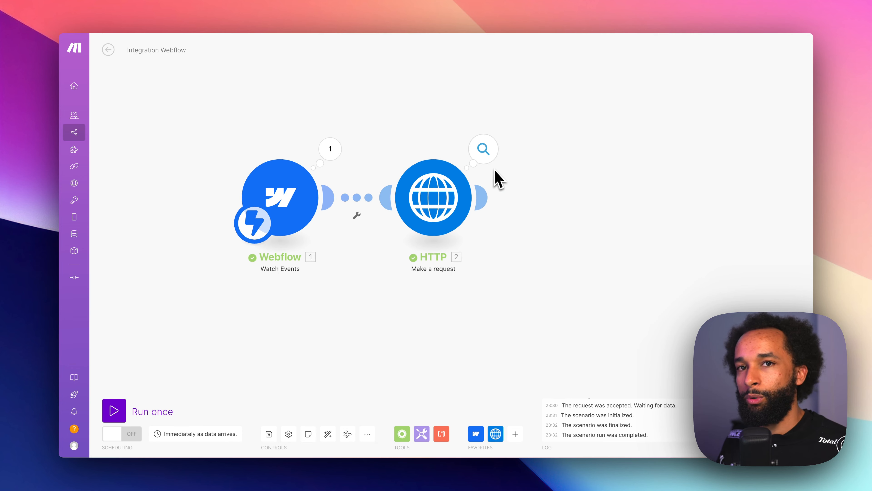
drag(627, 294, 592, 292)
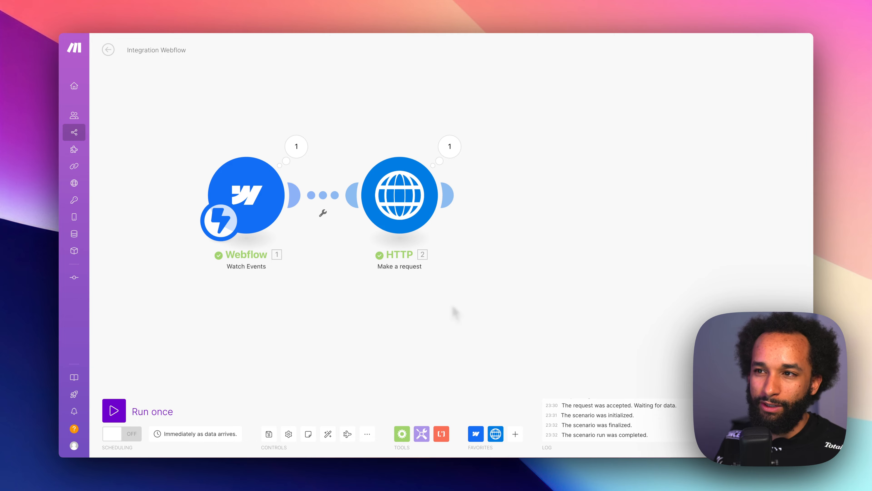
click(445, 202)
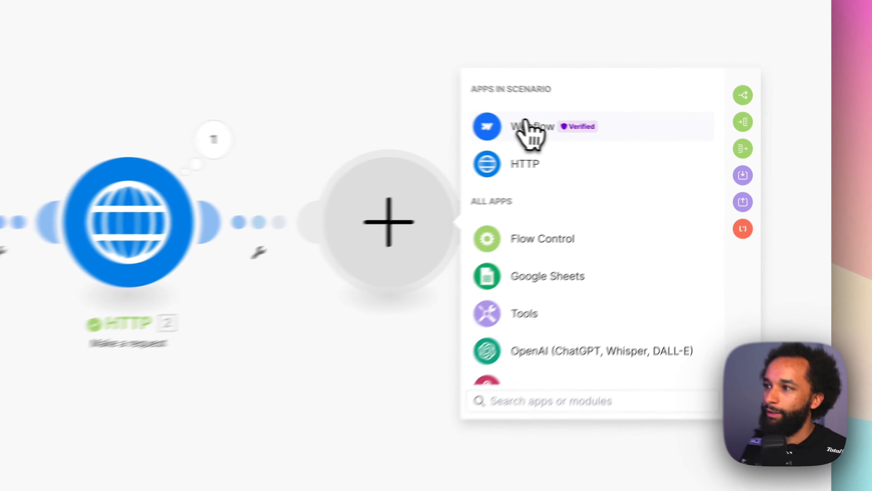
click(529, 126)
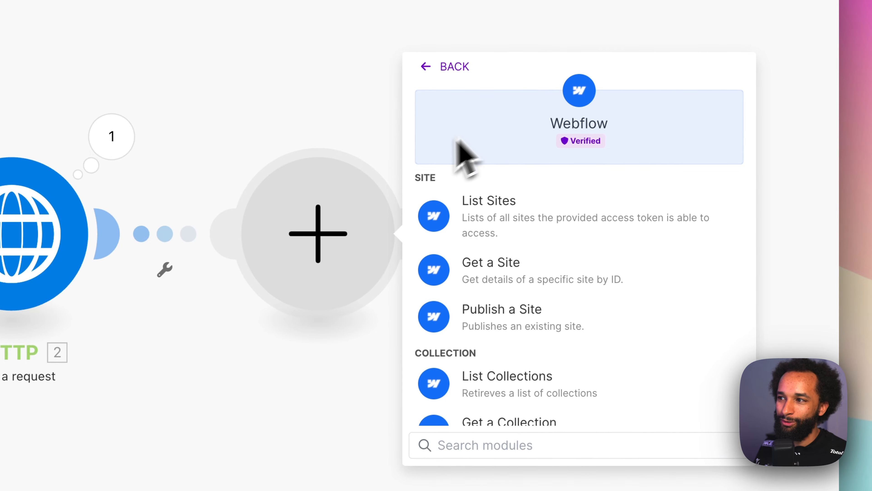
scroll(546, 241, down, 5)
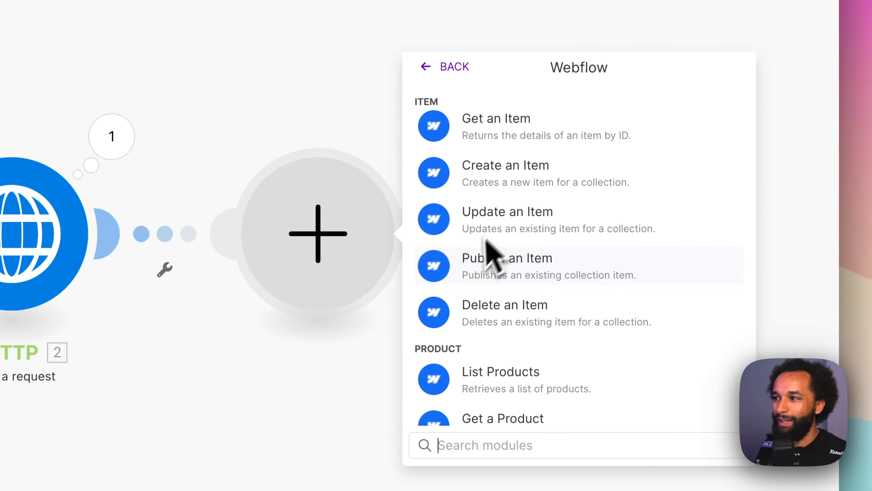
click(555, 218)
- Select the existing Webflow v2 connection and update its permissions, authorizing Make for the Auto CMS image compression site
click(559, 232)
click(565, 258)
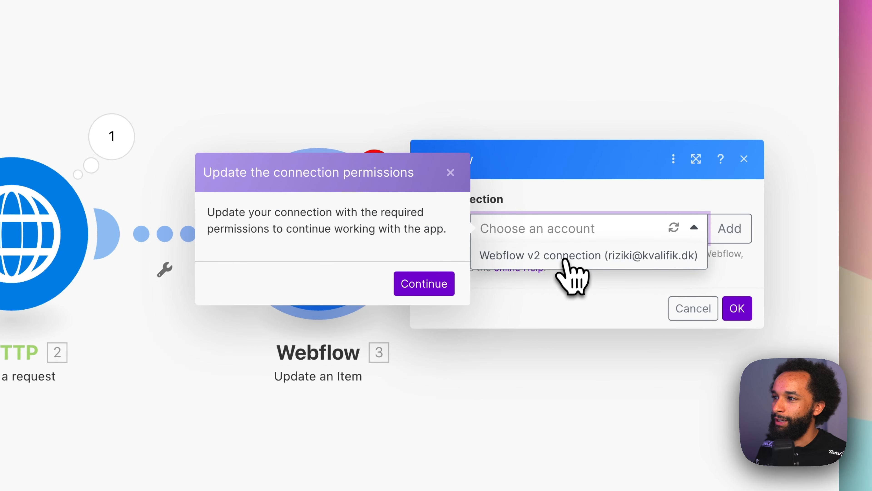
click(447, 284)
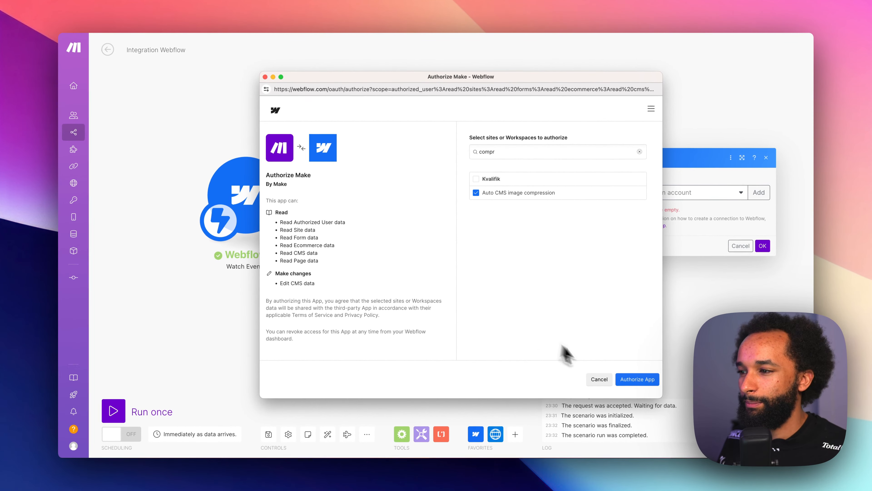
click(663, 446)
- With the method kept at Select from the list, set the site to Auto CMS image compression and the collection to Images
click(685, 177)
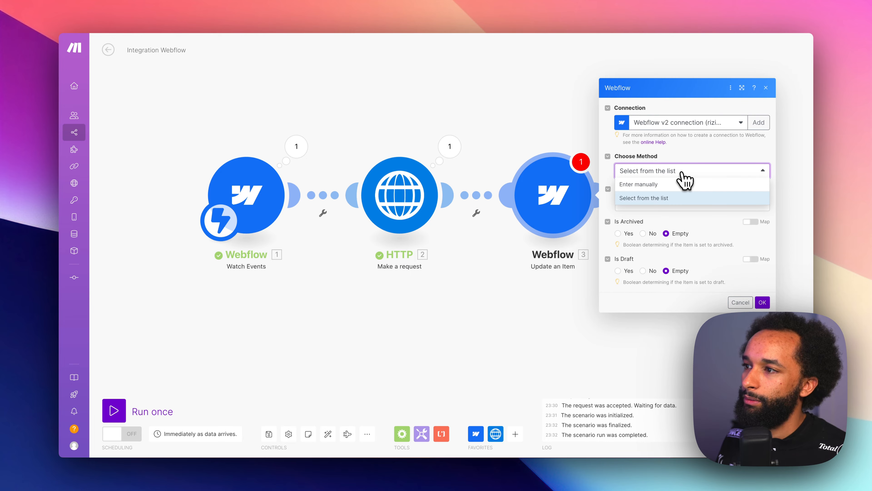
click(682, 173)
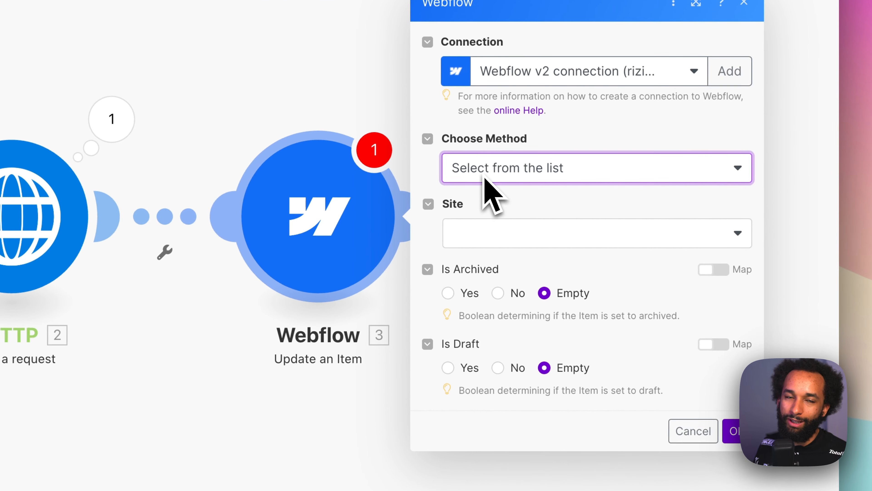
click(536, 234)
click(544, 266)
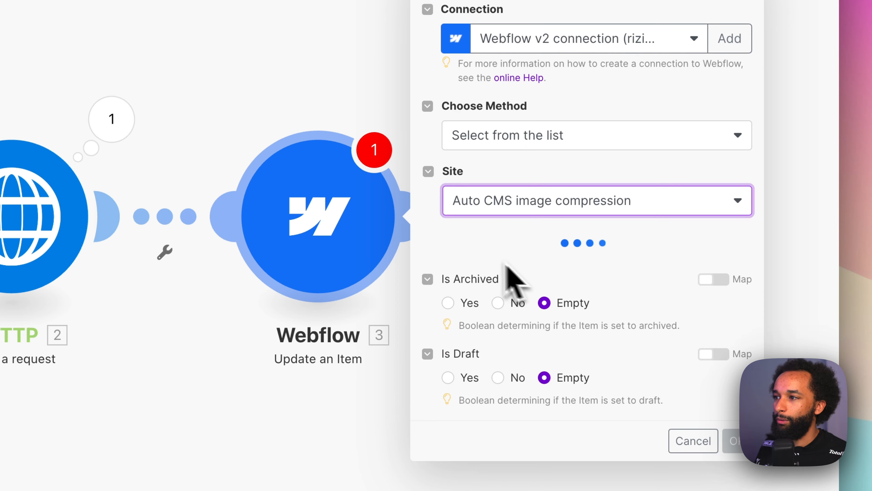
click(496, 266)
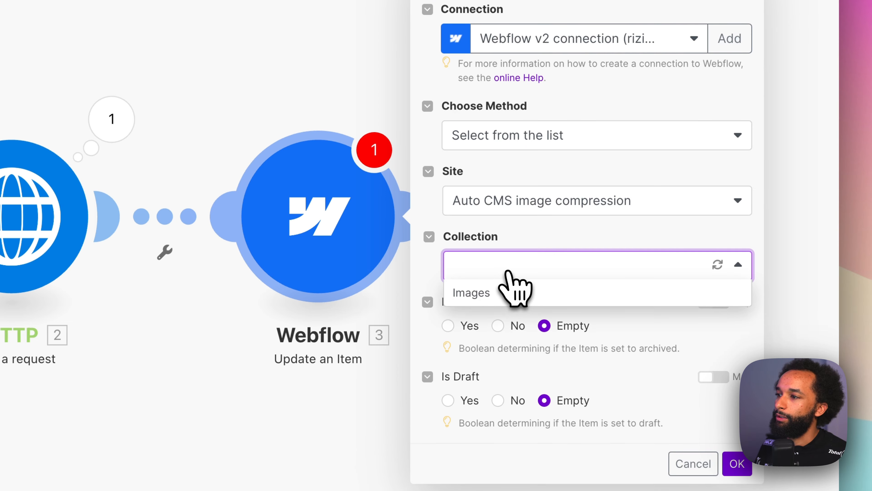
click(488, 294)
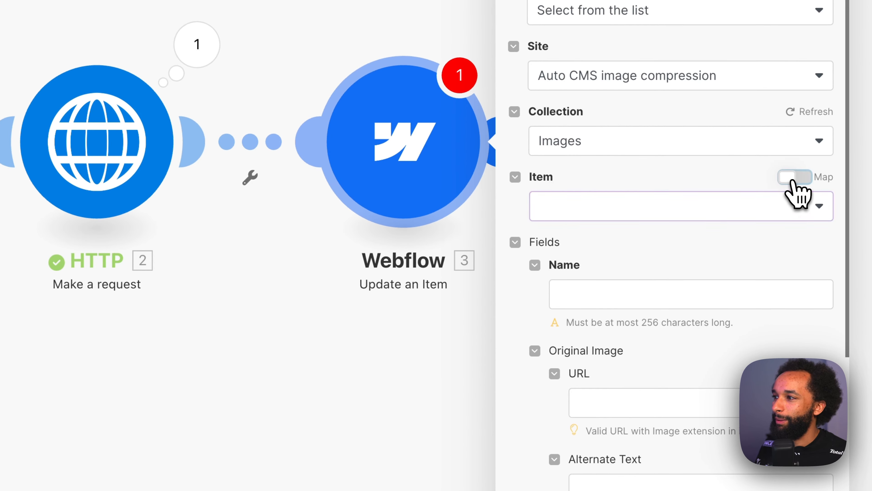
- Enable mapping for the Item and set it to the Watch Events Item ID, and map Name to the trigger's fieldData name
click(793, 178)
click(610, 207)
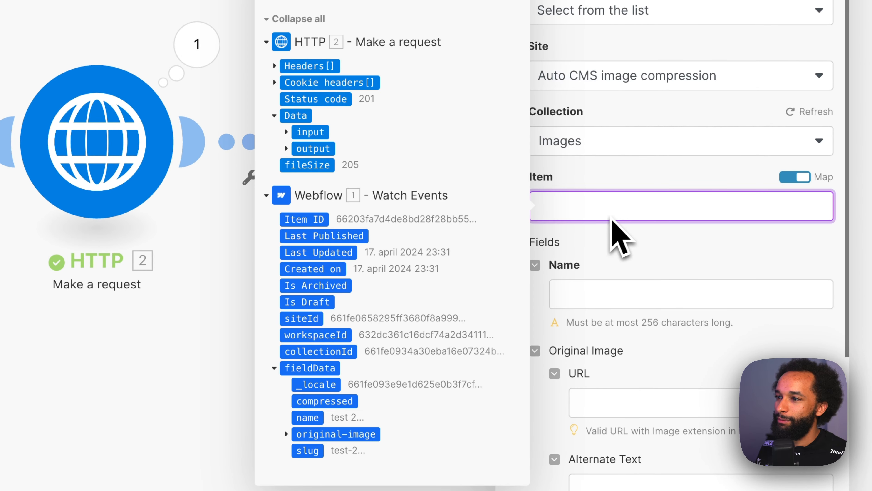
click(306, 222)
click(588, 221)
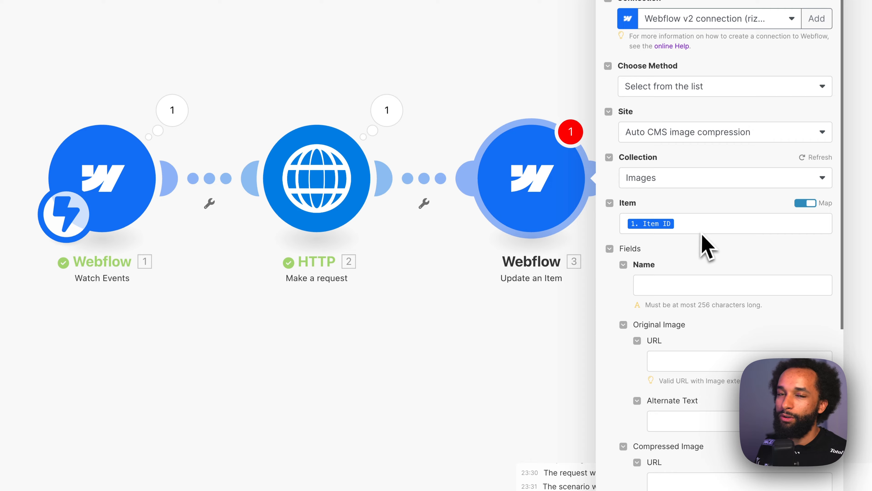
click(692, 286)
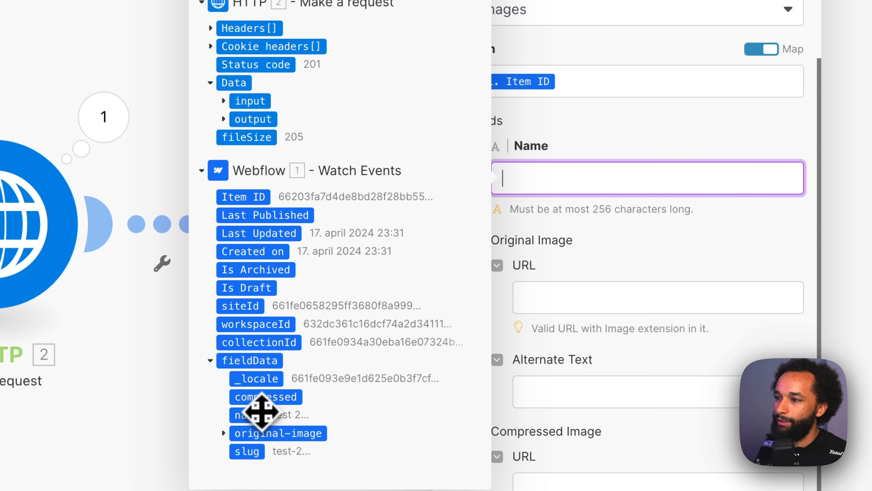
click(261, 411)
click(666, 228)
- Map the Compressed Image URL to the url in the HTTP response's data output
scroll(618, 189, down, 4)
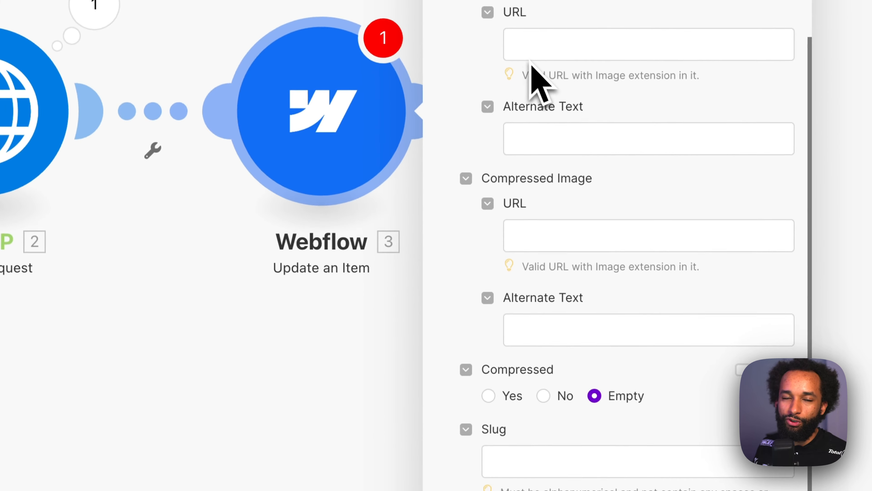
click(571, 230)
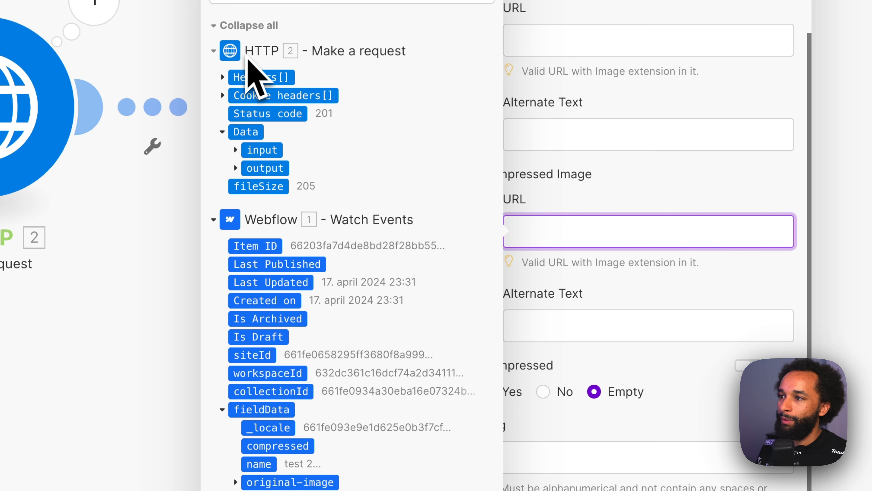
click(236, 168)
scroll(237, 173, down, 2)
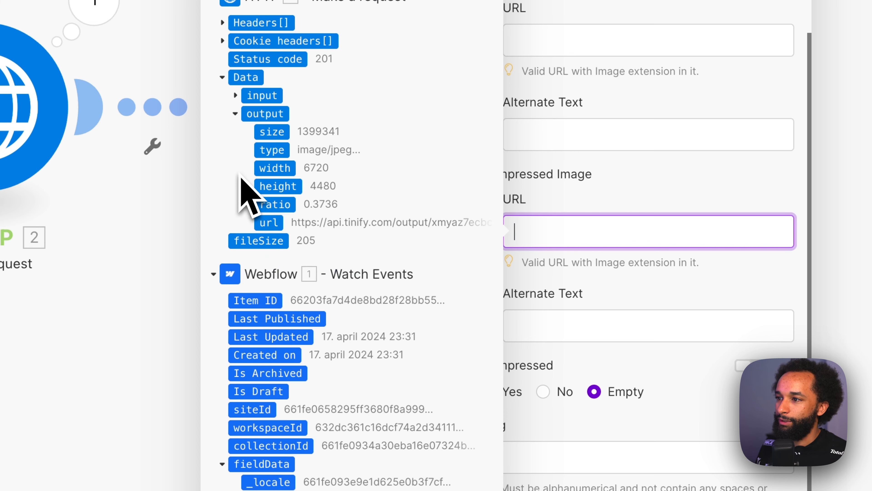
drag(276, 227, 570, 238)
scroll(635, 309, down, 2)
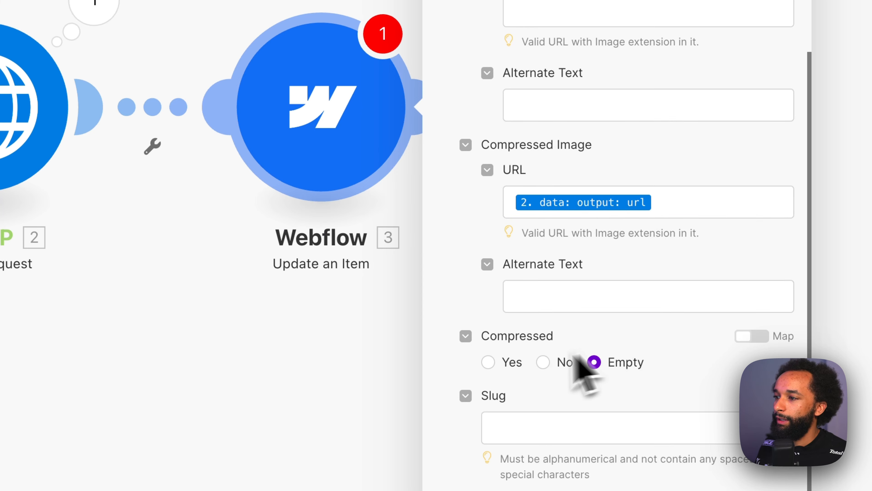
- Set the Compressed field to Yes and save the Update an Item module
scroll(526, 345, down, 2)
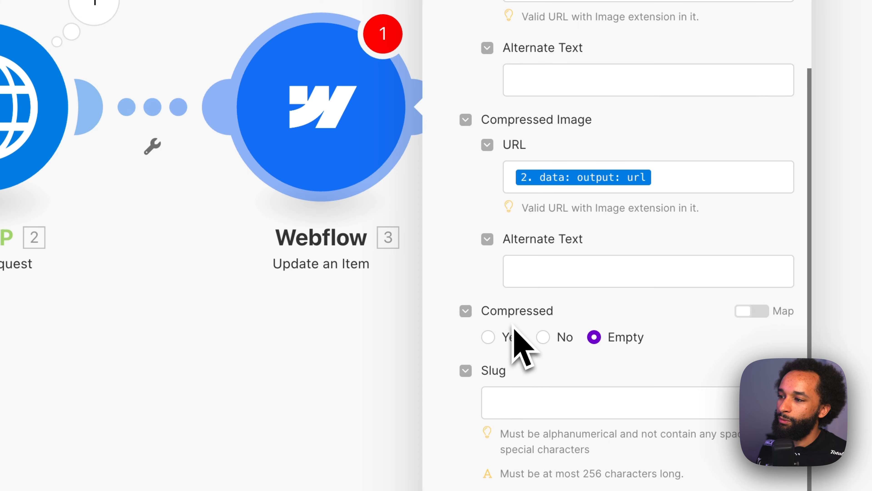
click(509, 339)
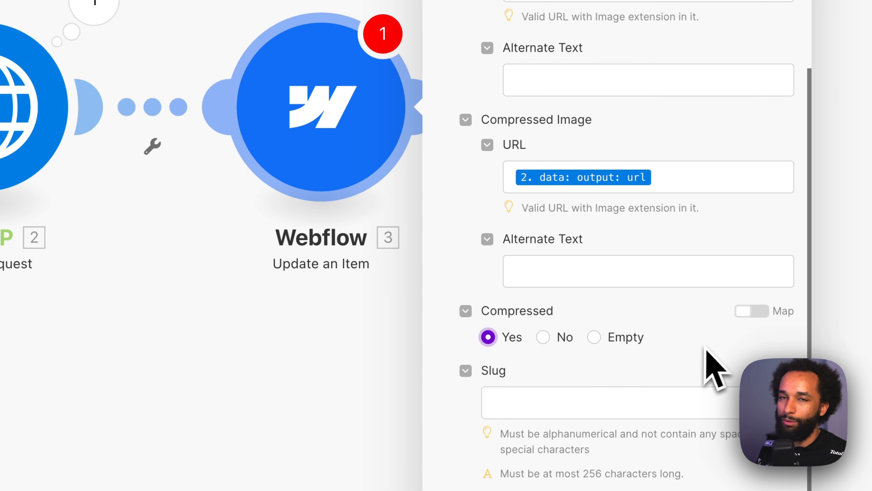
click(777, 486)
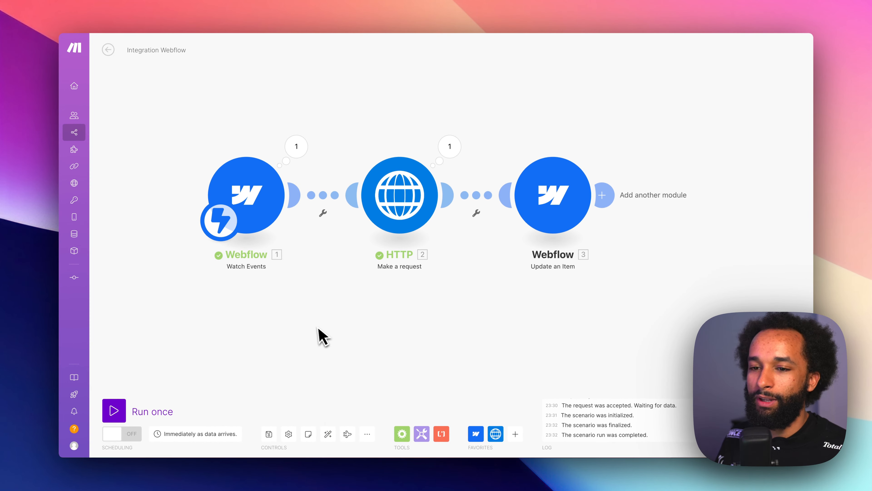
- Run the scenario once, switch to Webflow and create an Images item named "is it working?" with the The-Lazy-God PNG as Original Image
click(119, 411)
click(126, 13)
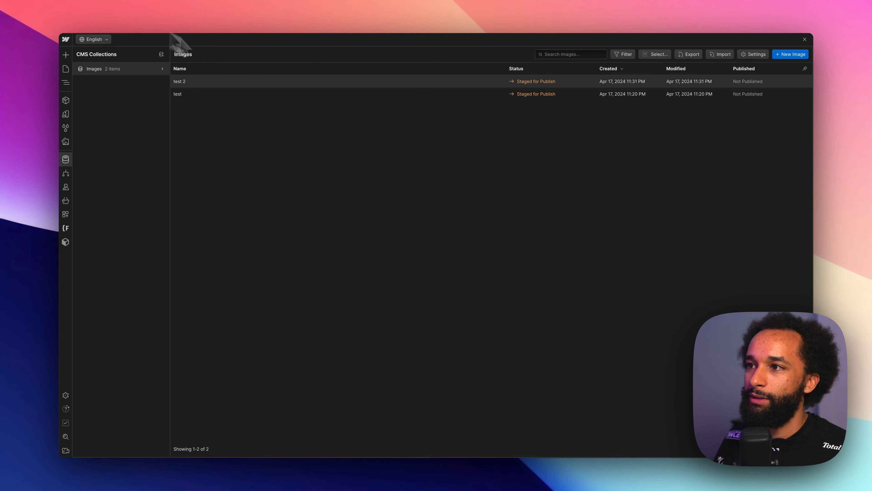
click(784, 57)
click(462, 97)
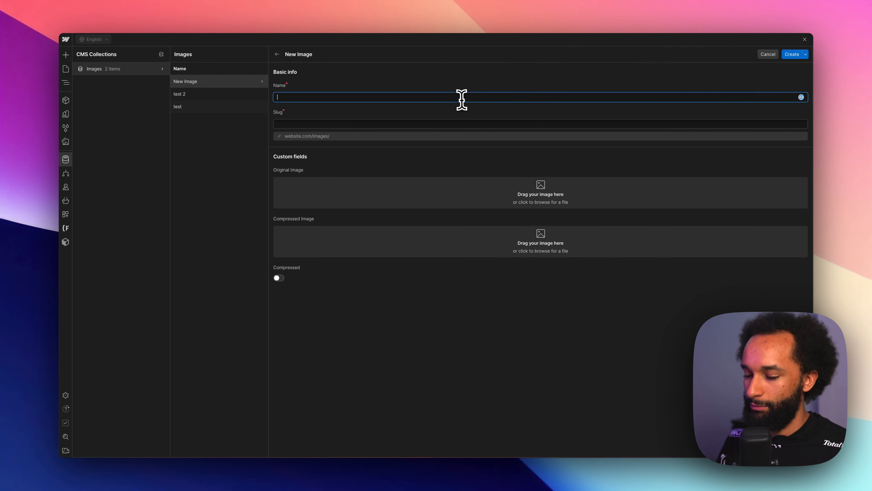
text(is it working?)
drag(488, 385, 477, 177)
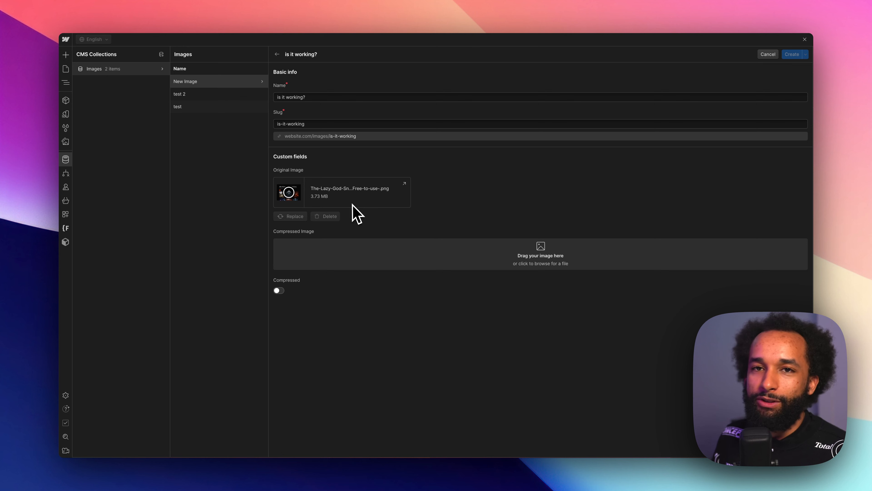
click(794, 55)
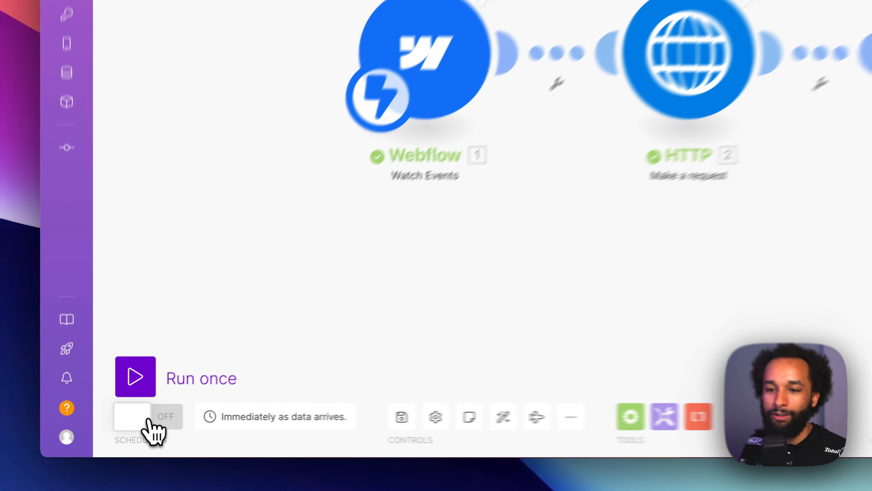
- Turn on the scenario's scheduling so it runs immediately as data arrives, and leave the scenario editor
click(129, 434)
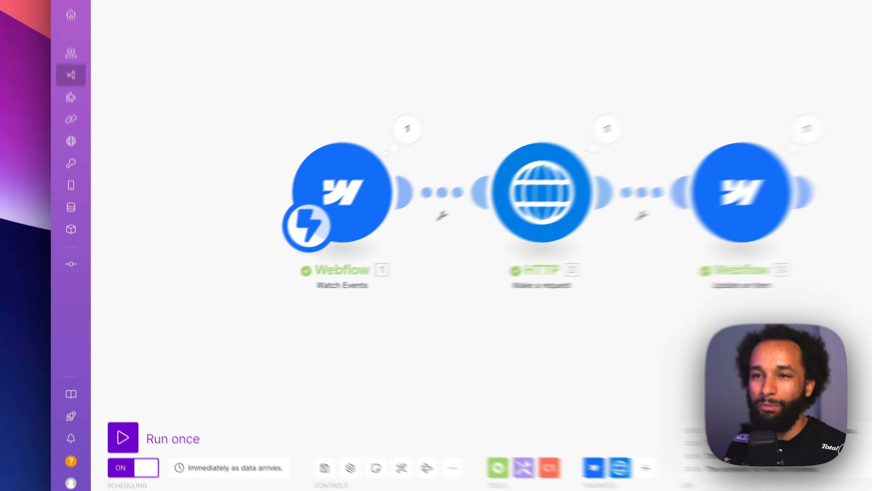
click(108, 50)
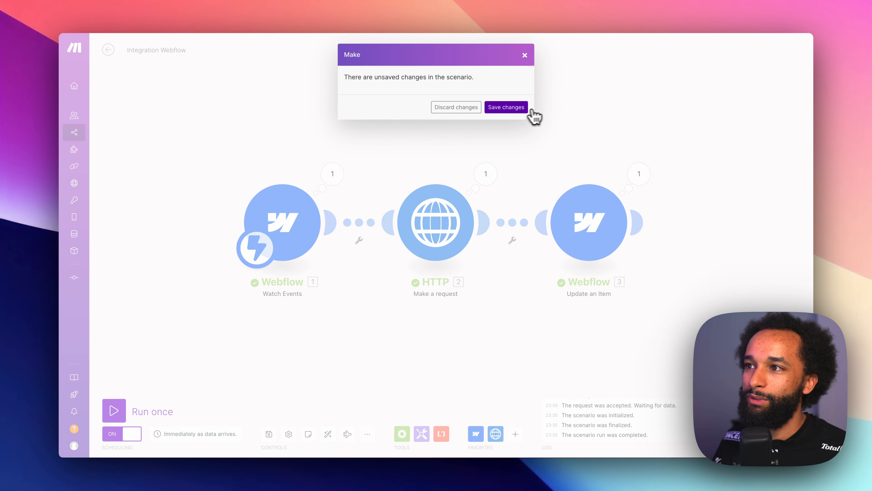
click(526, 109)
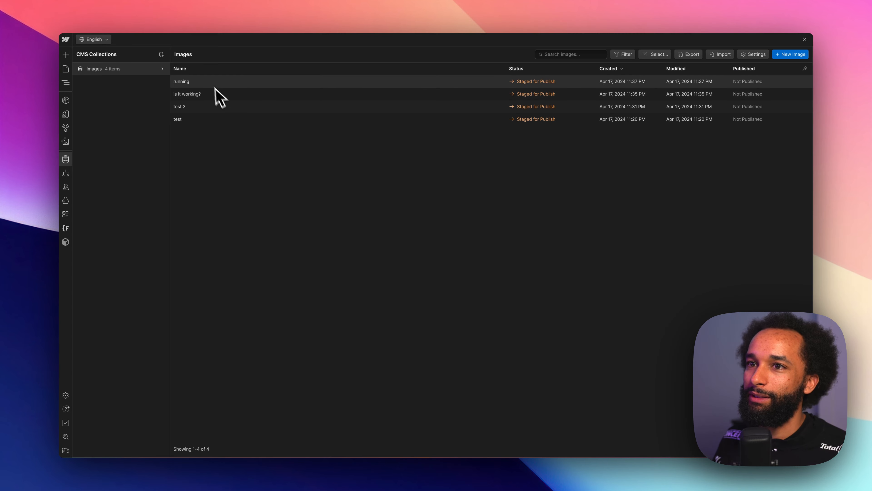
- In Webflow's Images collection, open the "running" item to compare its original and compressed images
click(209, 81)
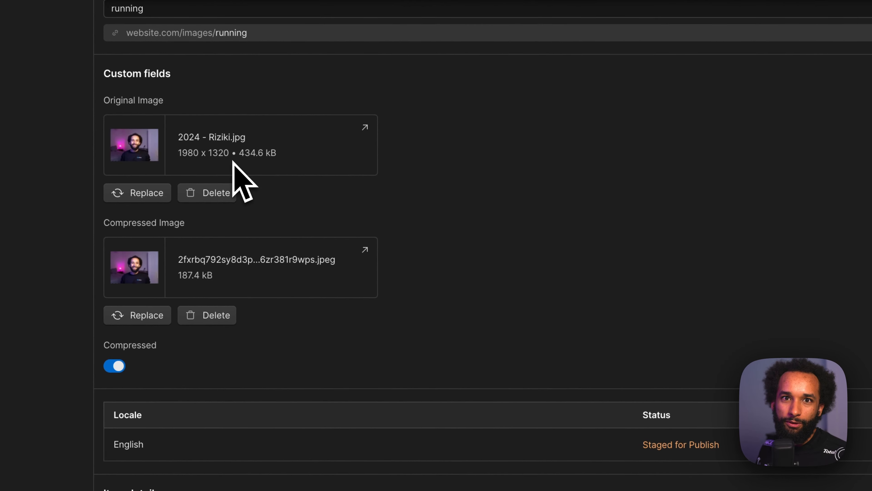